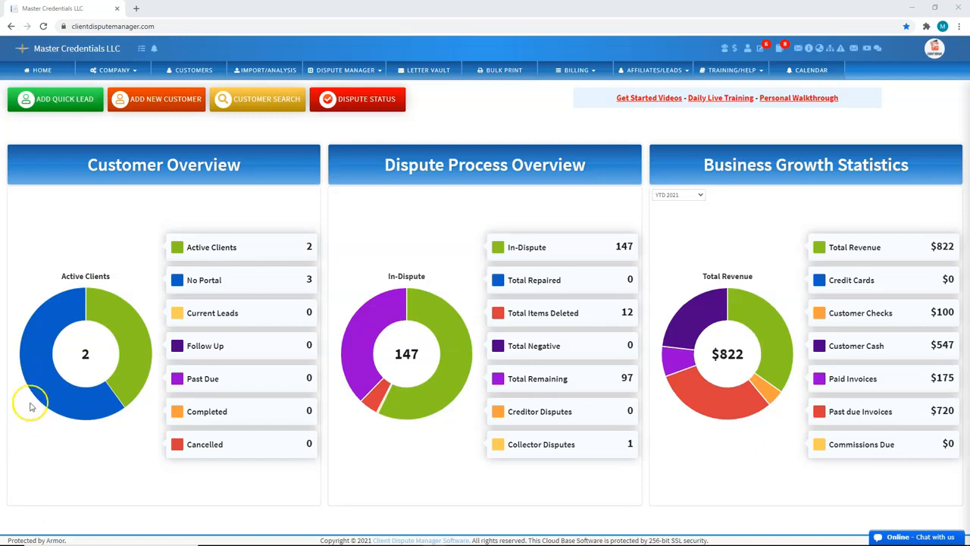
# Open the Manage Emails page of the company settings and check the list of available training videos
pyautogui.click(115, 71)
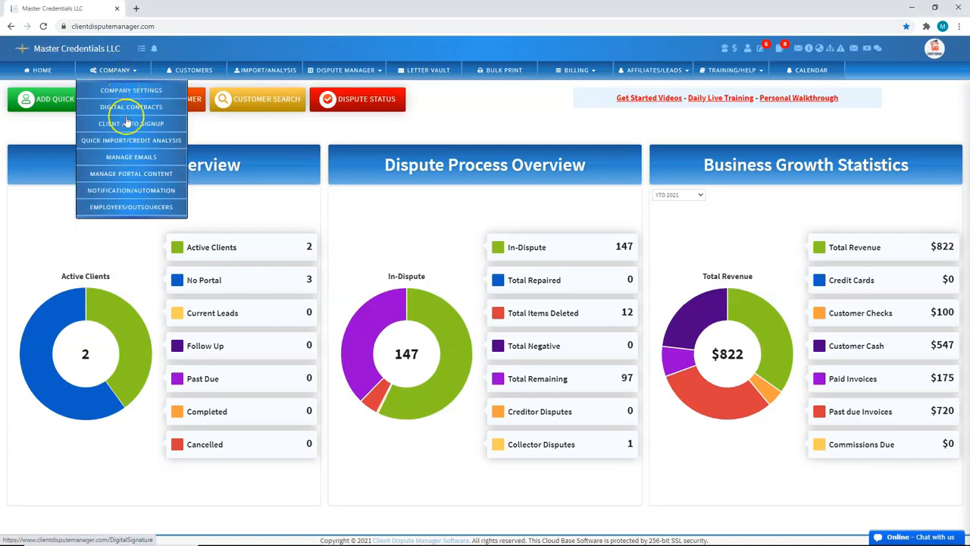
pyautogui.click(131, 158)
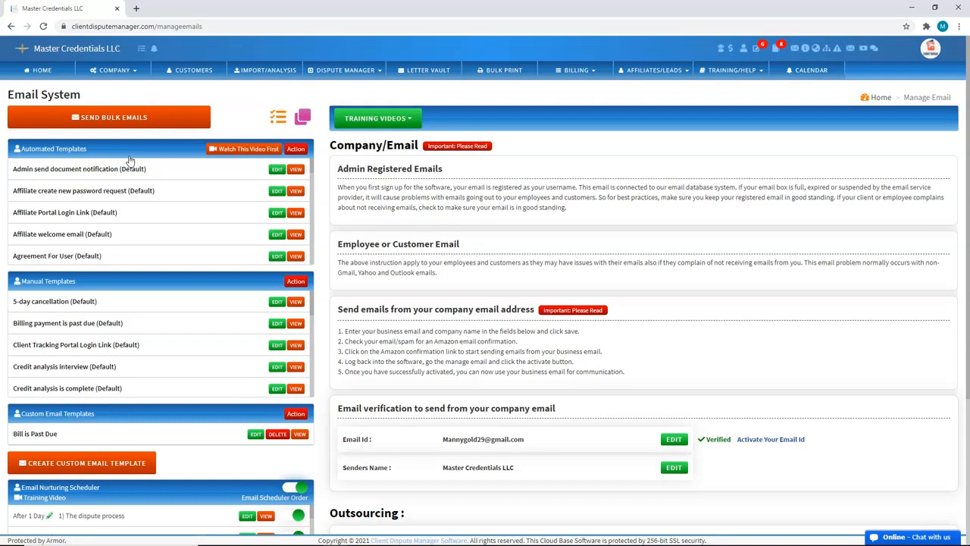
pyautogui.click(380, 123)
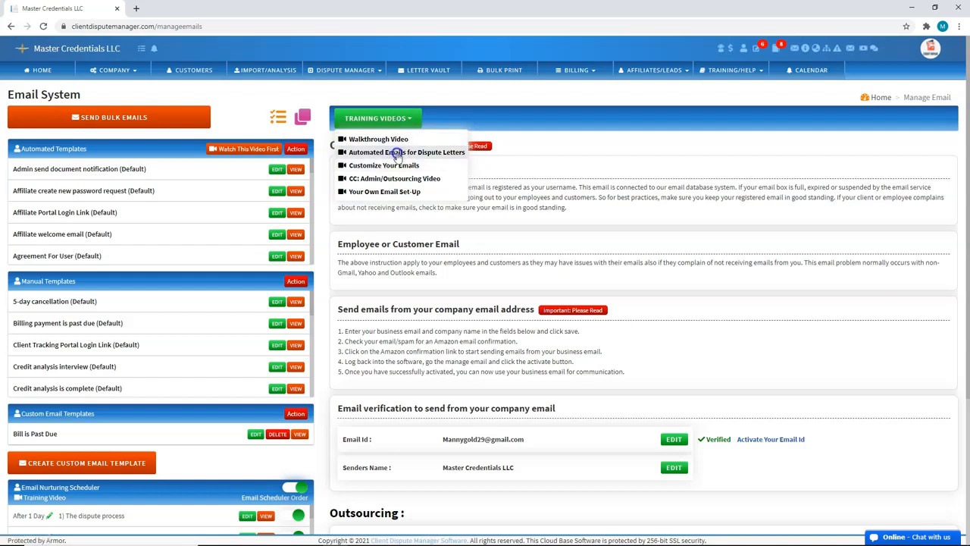
pyautogui.click(569, 159)
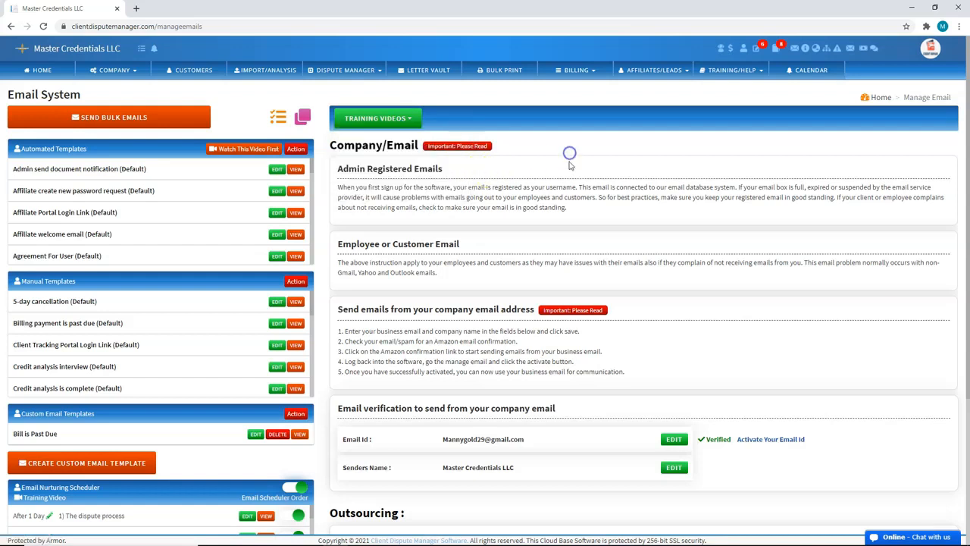
# Examine the Email Nurturing Scheduler section and its Email Scheduler Order link on the email management page
pyautogui.scroll(-1, 482, 307)
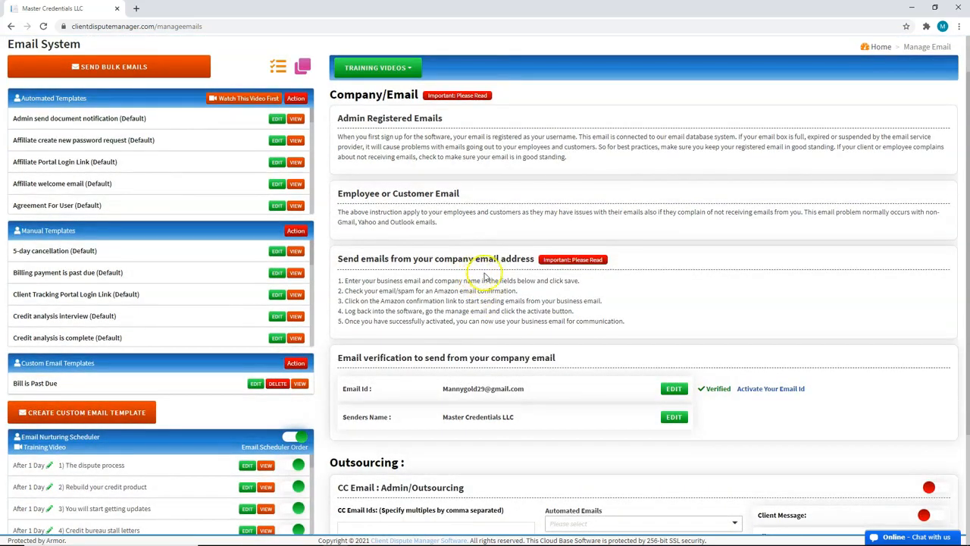
pyautogui.scroll(1, 485, 274)
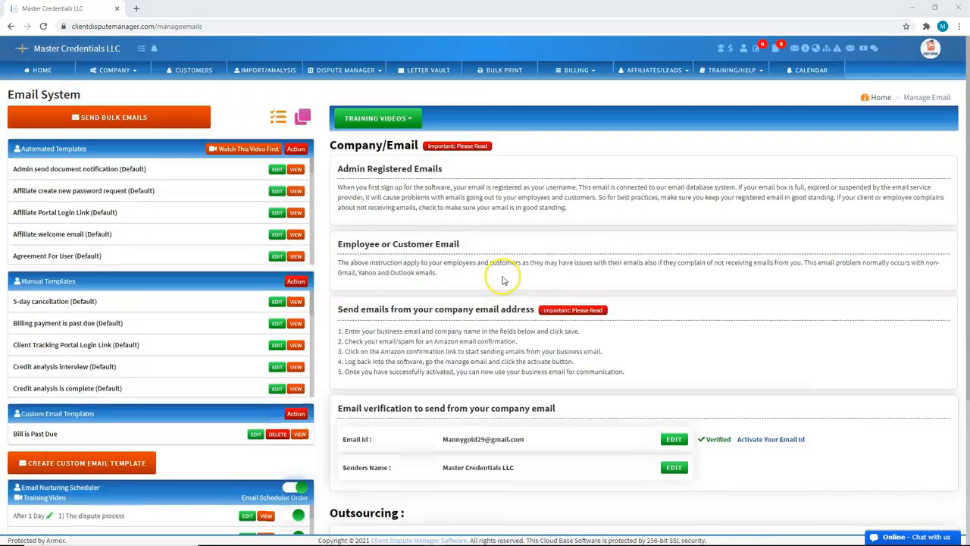
pyautogui.scroll(-1, 496, 280)
pyautogui.scroll(-2, 466, 280)
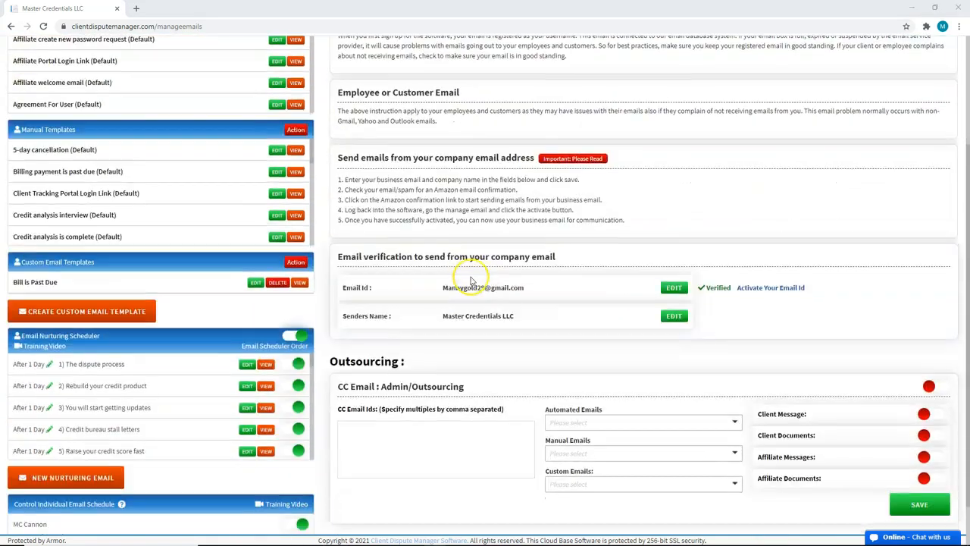
pyautogui.scroll(-1, 438, 289)
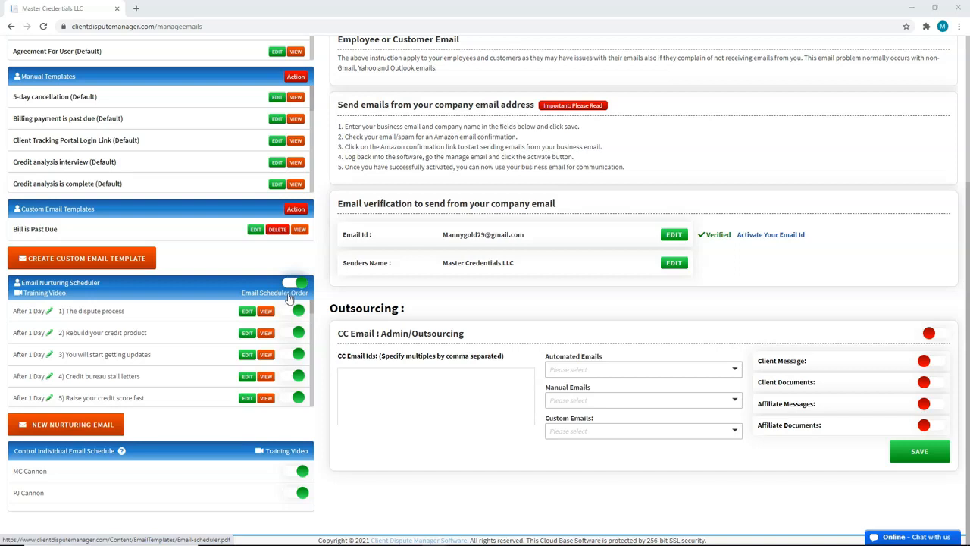
pyautogui.click(285, 296)
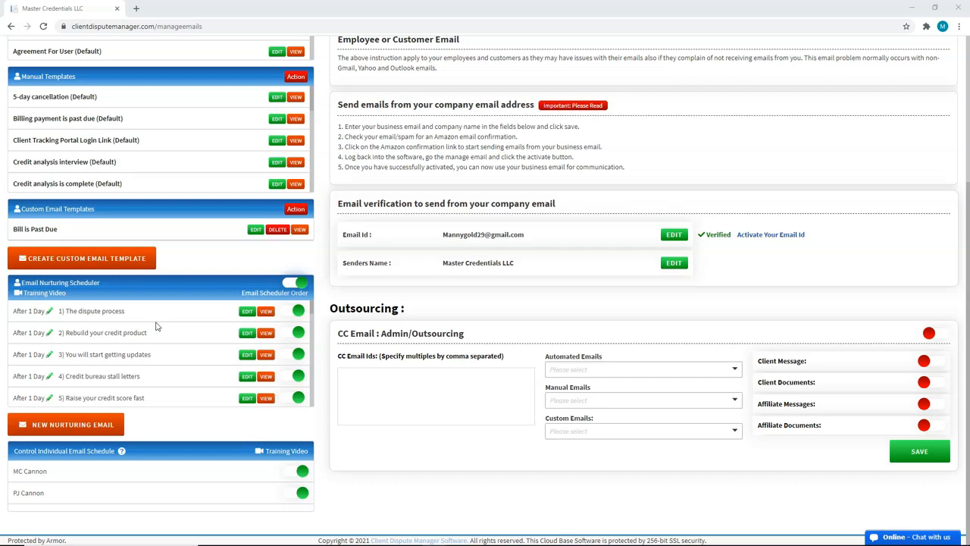
pyautogui.scroll(3, 156, 303)
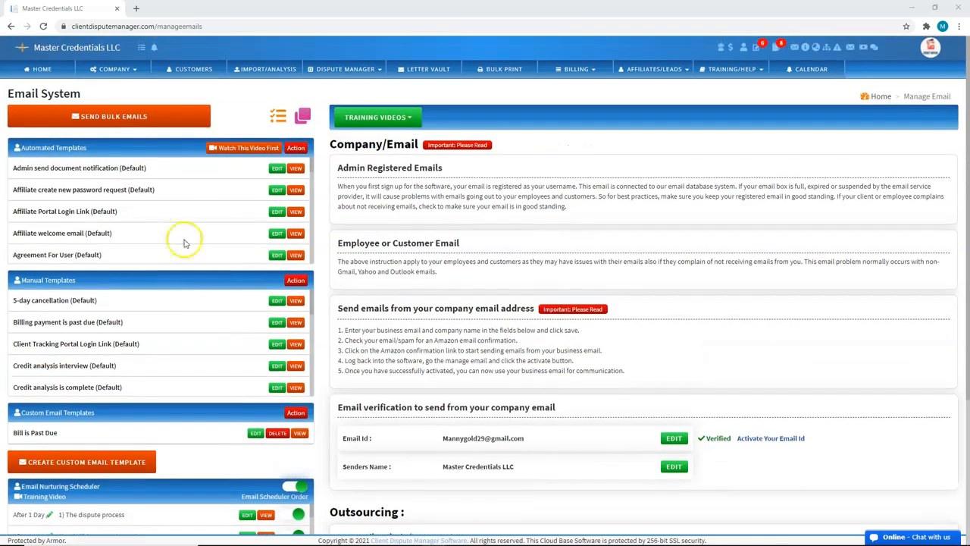
# Open the customer list and check which status options are available for the first customer
pyautogui.click(195, 70)
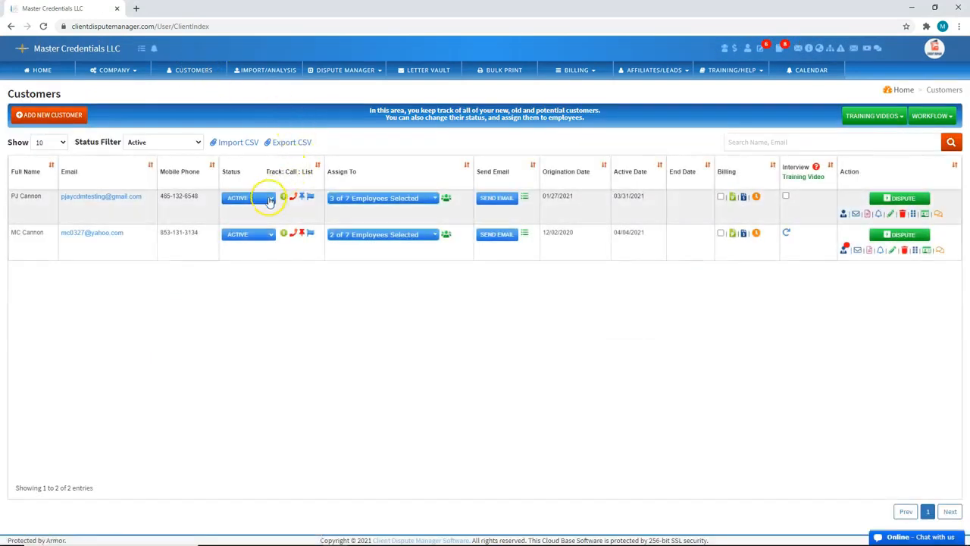
pyautogui.click(267, 199)
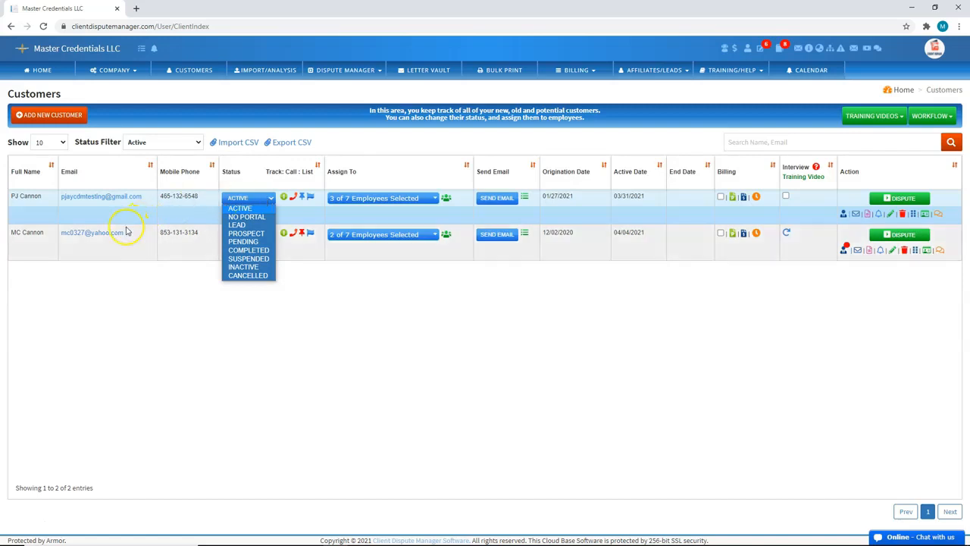
pyautogui.click(148, 283)
# Return to the Manage Emails page and look through the scheduled emails in the Email Nurturing Scheduler
pyautogui.click(114, 70)
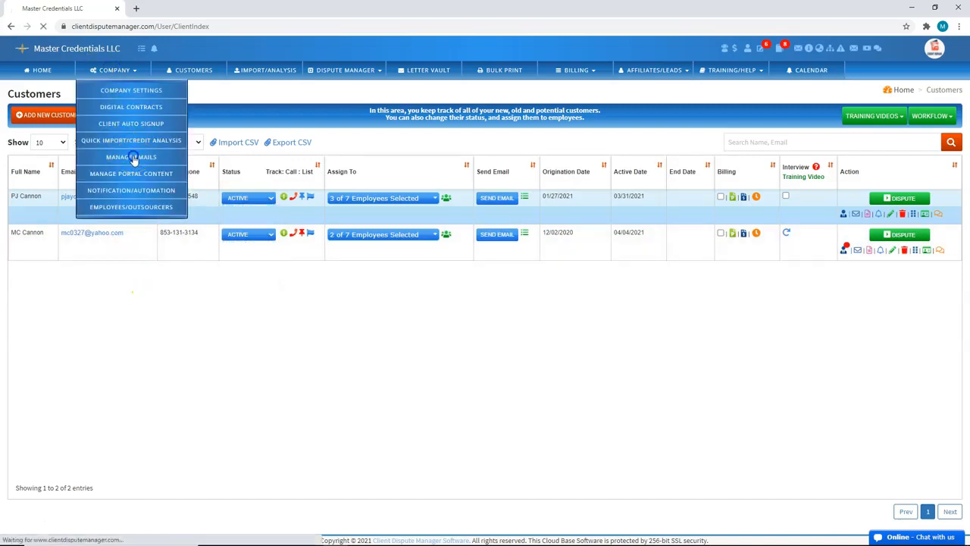
pyautogui.click(155, 159)
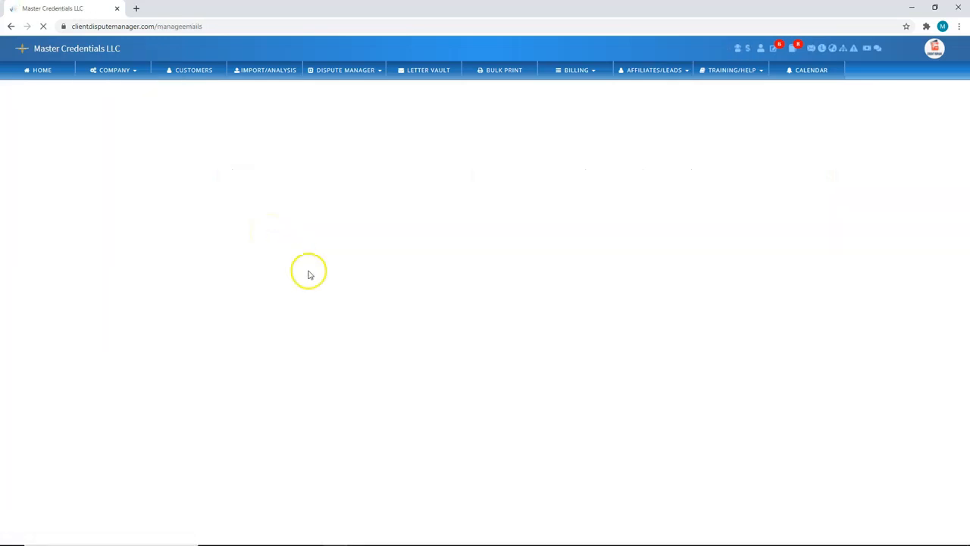
pyautogui.scroll(-3, 332, 305)
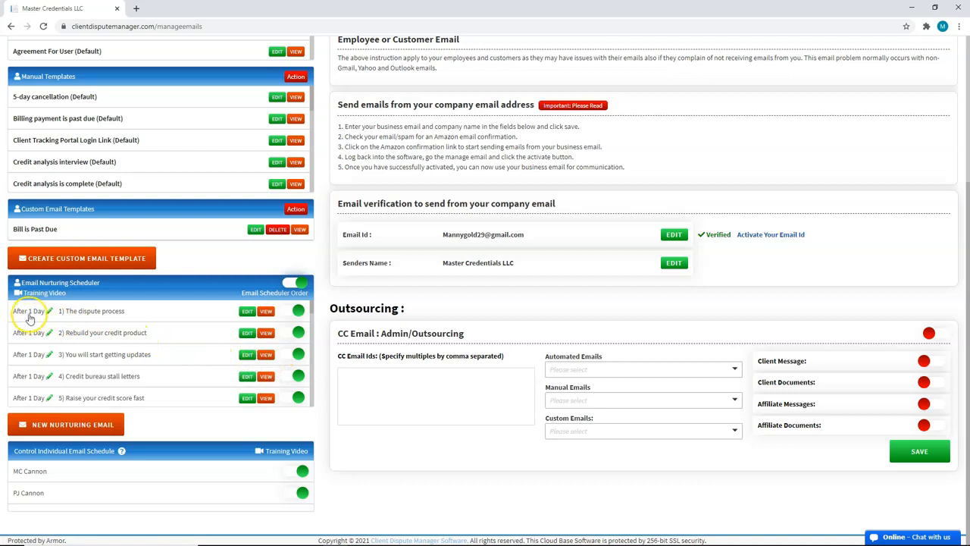
pyautogui.scroll(1, 169, 385)
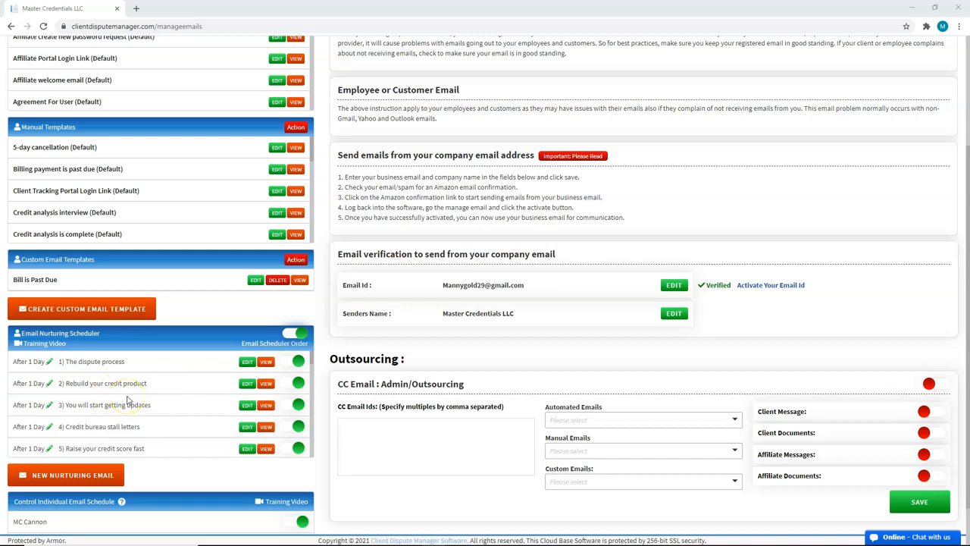
pyautogui.moveTo(309, 362); pyautogui.dragTo(310, 377)
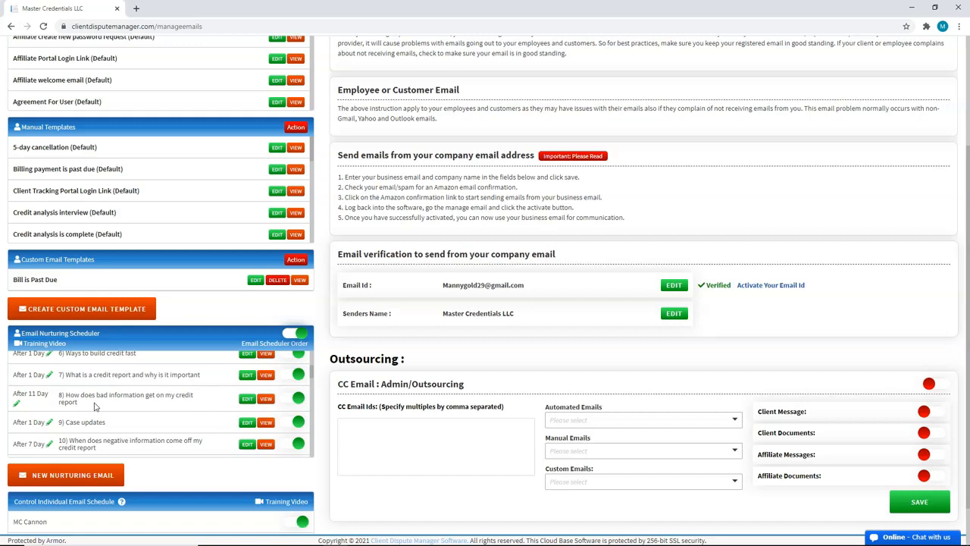
pyautogui.scroll(3, 197, 407)
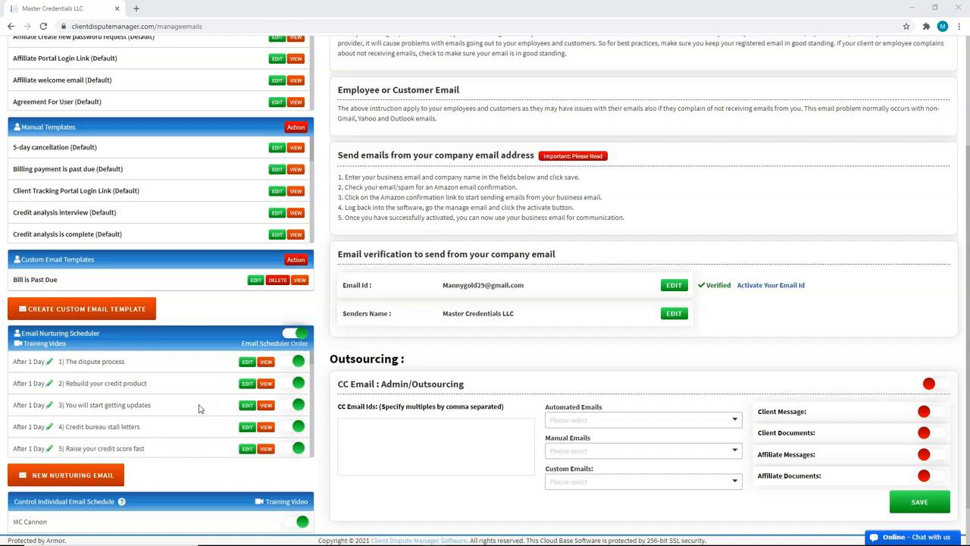
pyautogui.click(50, 384)
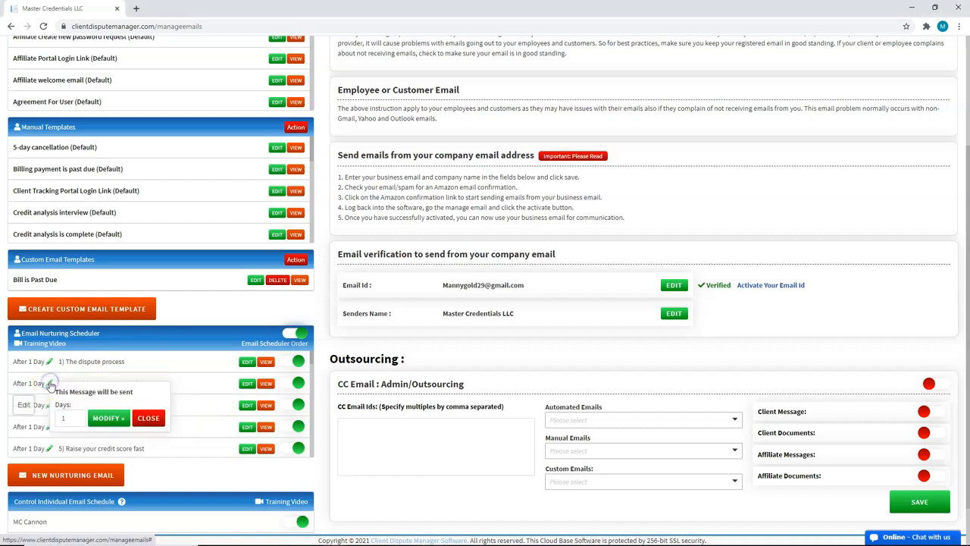
pyautogui.click(76, 416)
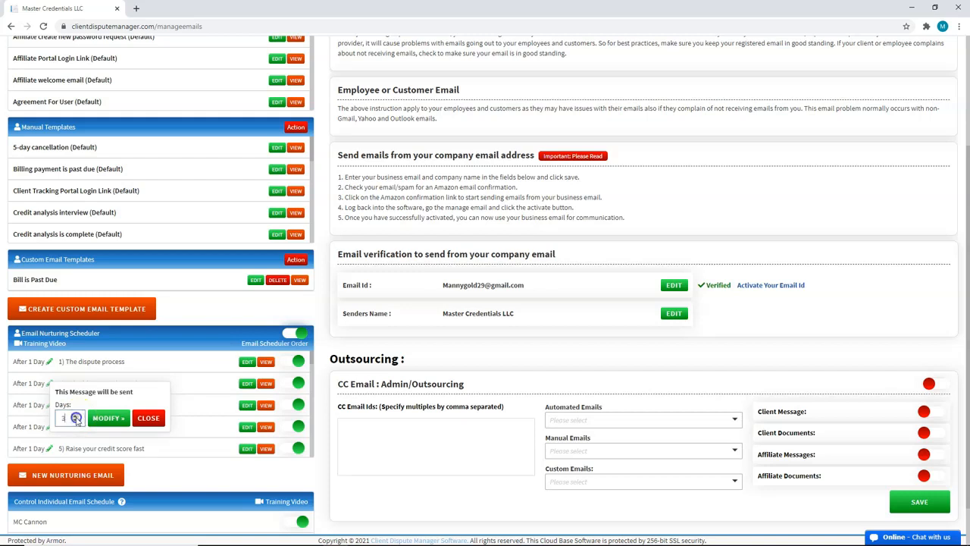
pyautogui.click(144, 418)
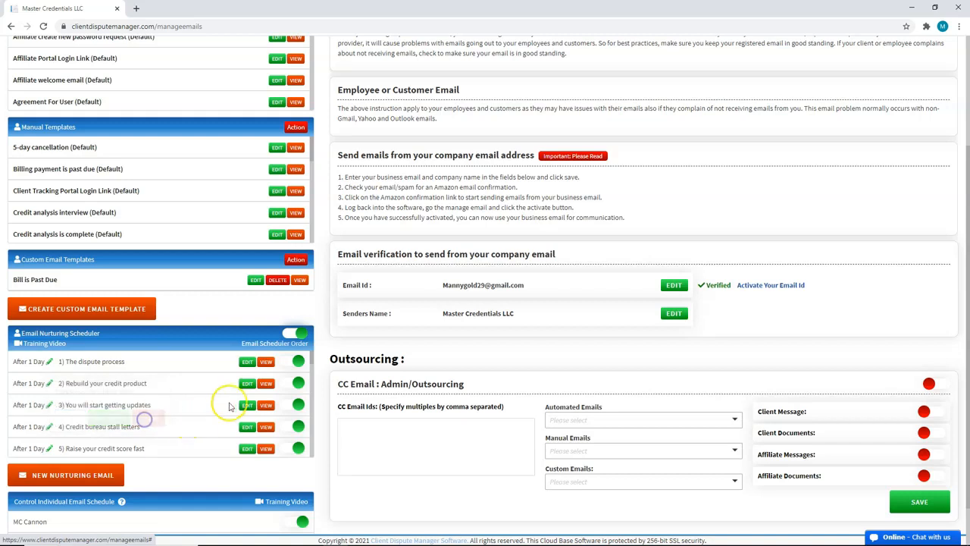
# View the content of the "Rebuild your credit product" nurturing email and close the preview
pyautogui.click(267, 384)
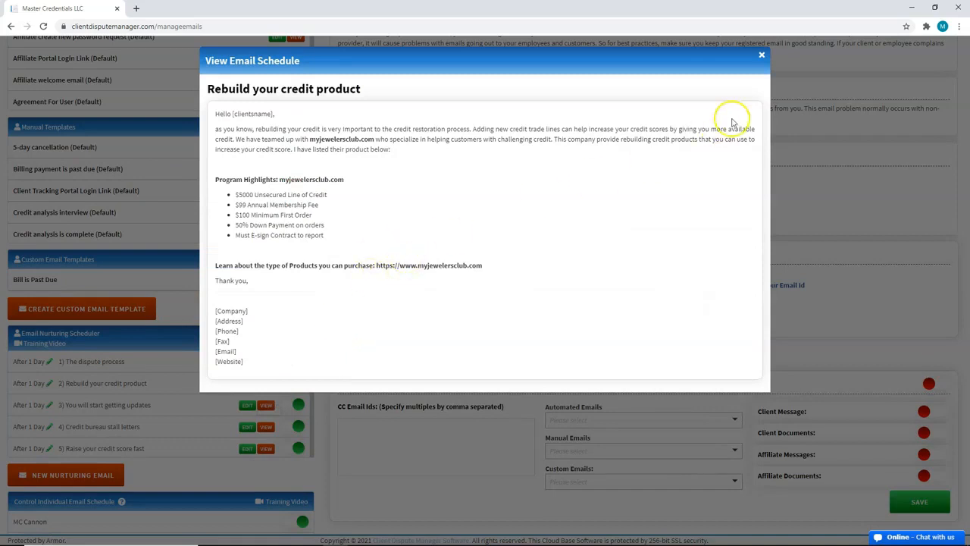
pyautogui.click(761, 58)
pyautogui.click(393, 259)
pyautogui.click(749, 96)
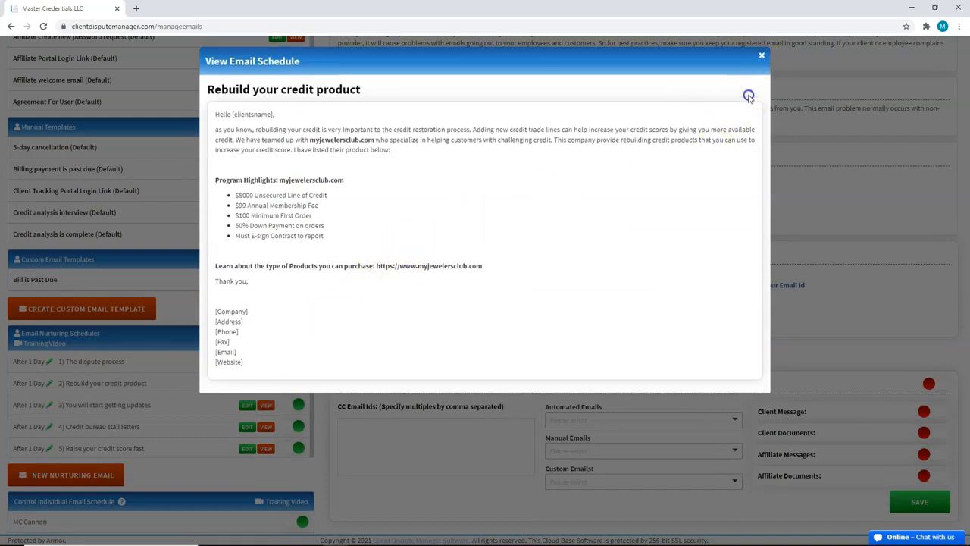
pyautogui.click(761, 56)
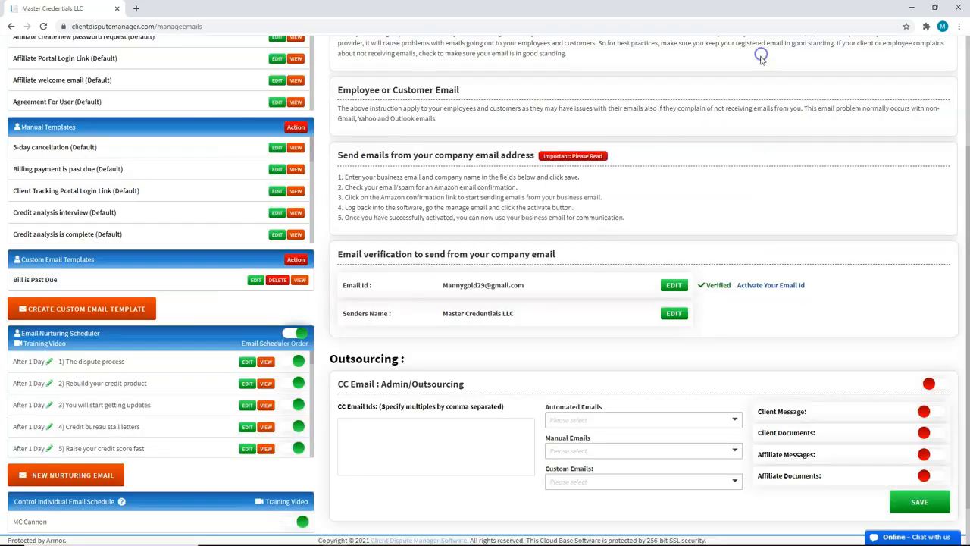
# Open the "Rebuild your credit product" nurturing email for editing and review its body text and footer placeholders
pyautogui.click(250, 384)
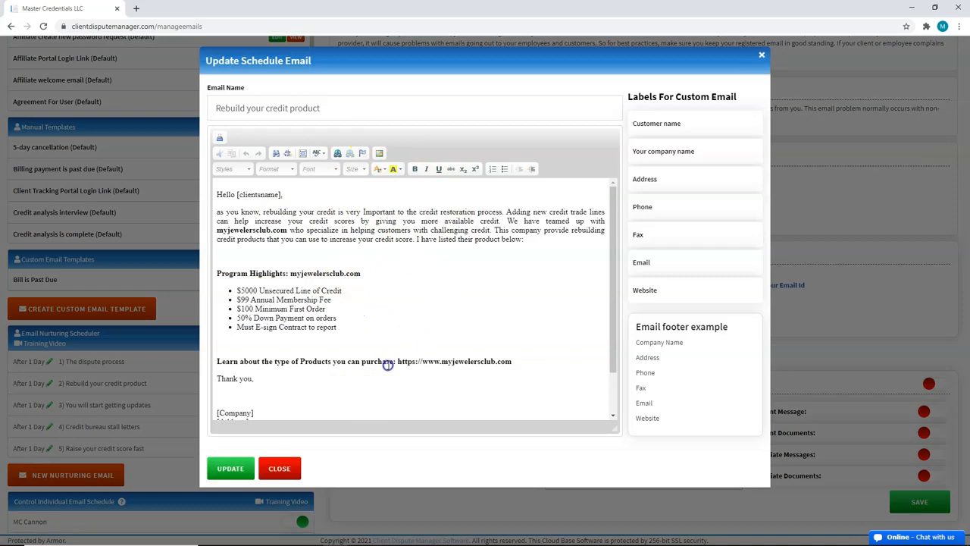
pyautogui.scroll(-2, 387, 361)
pyautogui.moveTo(263, 365); pyautogui.dragTo(218, 361)
pyautogui.click(271, 364)
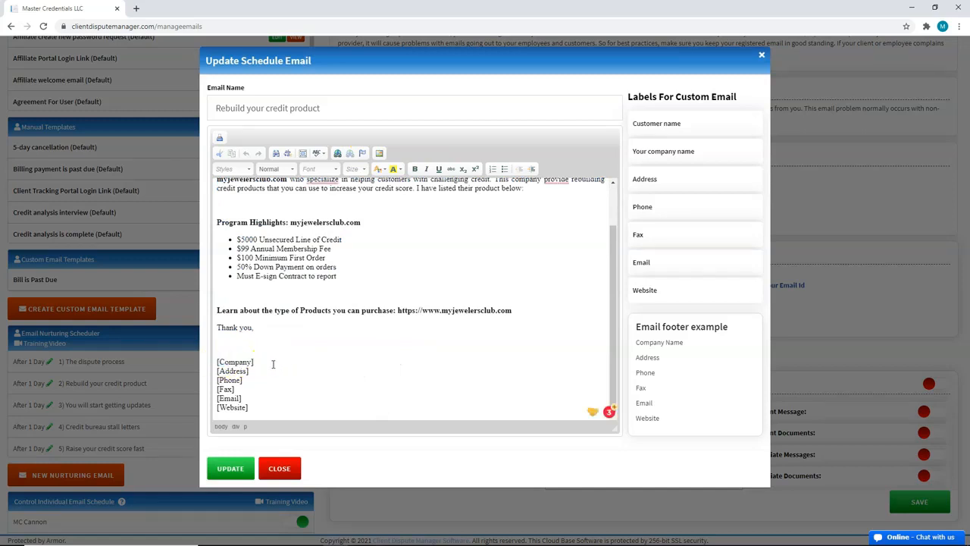
pyautogui.scroll(1, 308, 363)
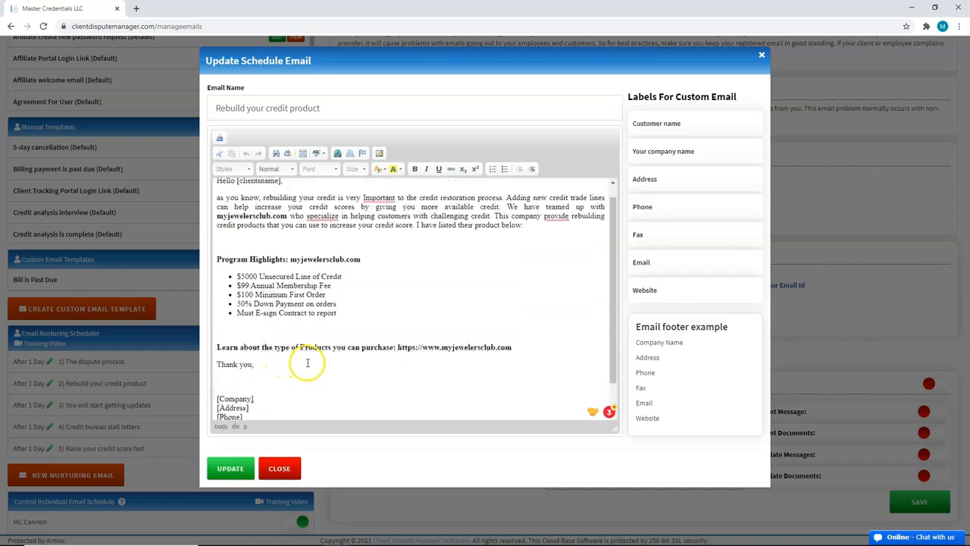
pyautogui.scroll(1, 308, 363)
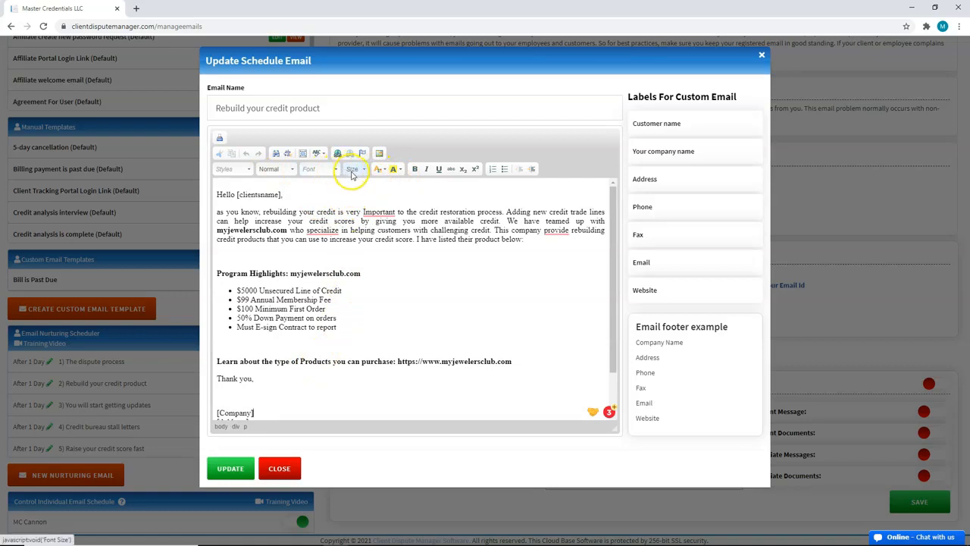
# Insert the line "TEST" above the Program Highlights heading and save the updated scheduled email
pyautogui.click(530, 239)
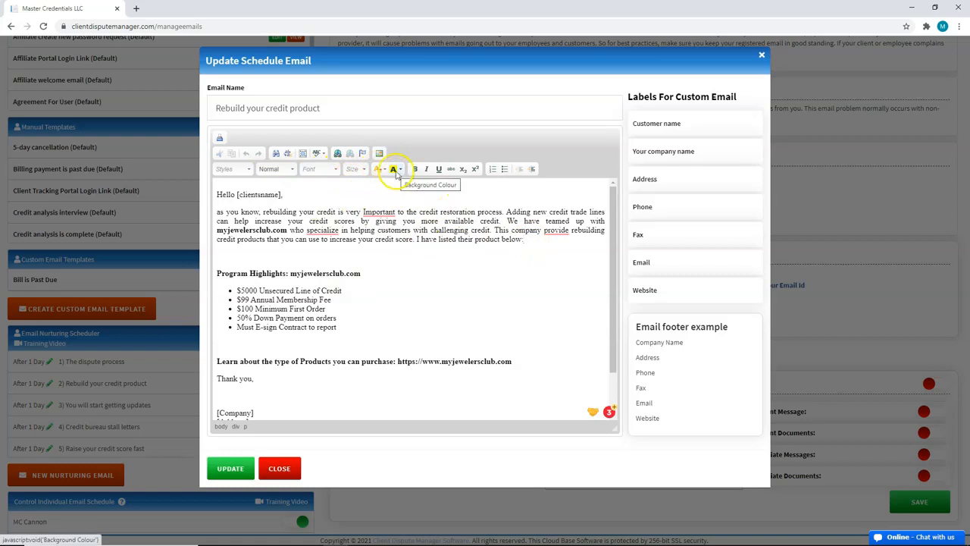
pyautogui.click(319, 253)
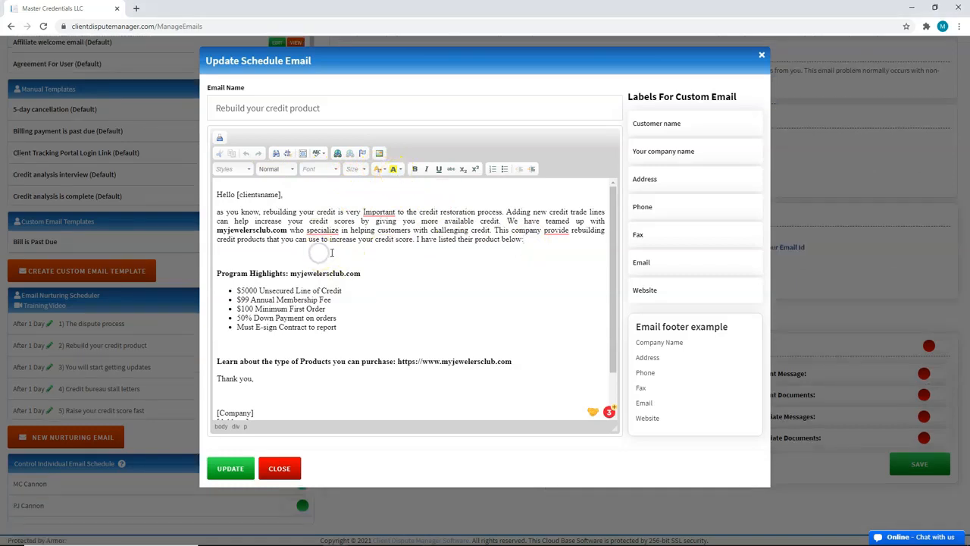
pyautogui.write('TEST')
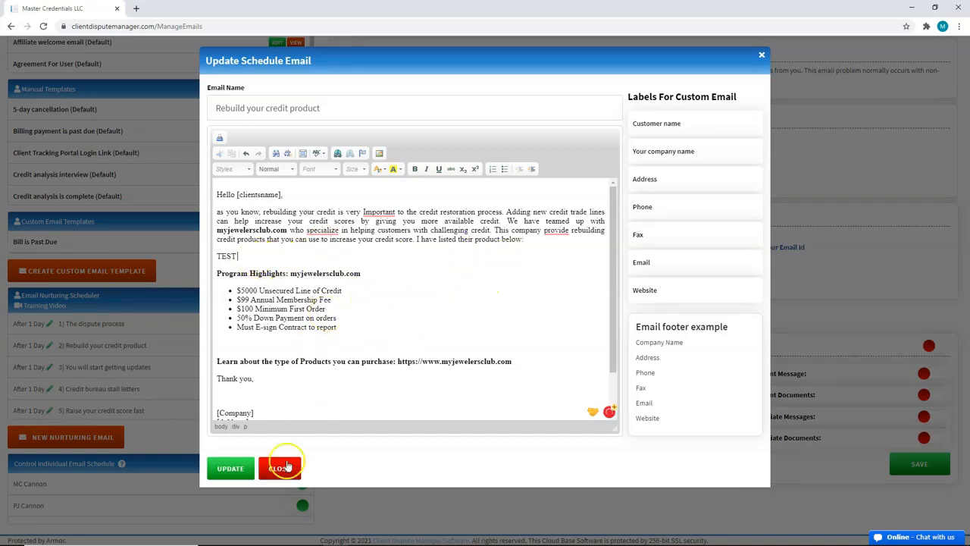
pyautogui.click(230, 467)
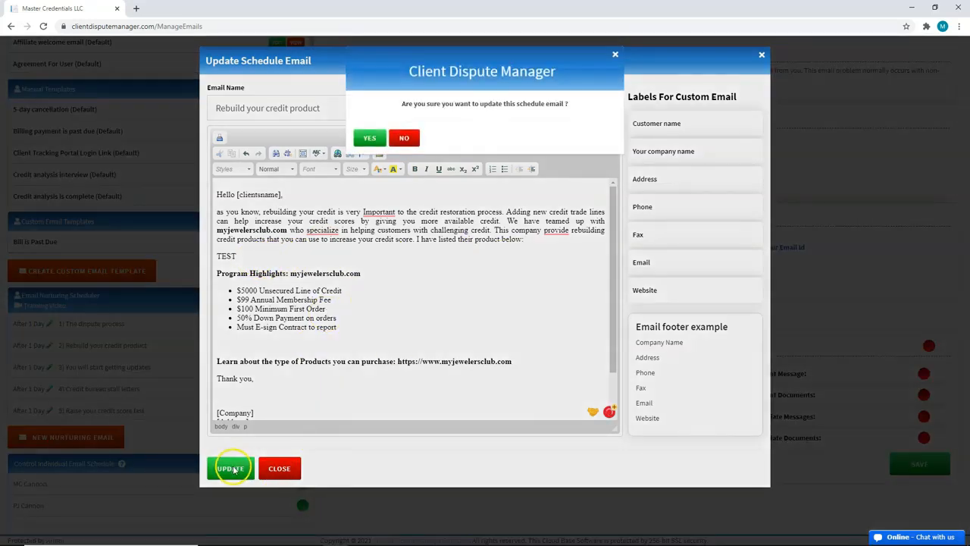
pyautogui.click(370, 138)
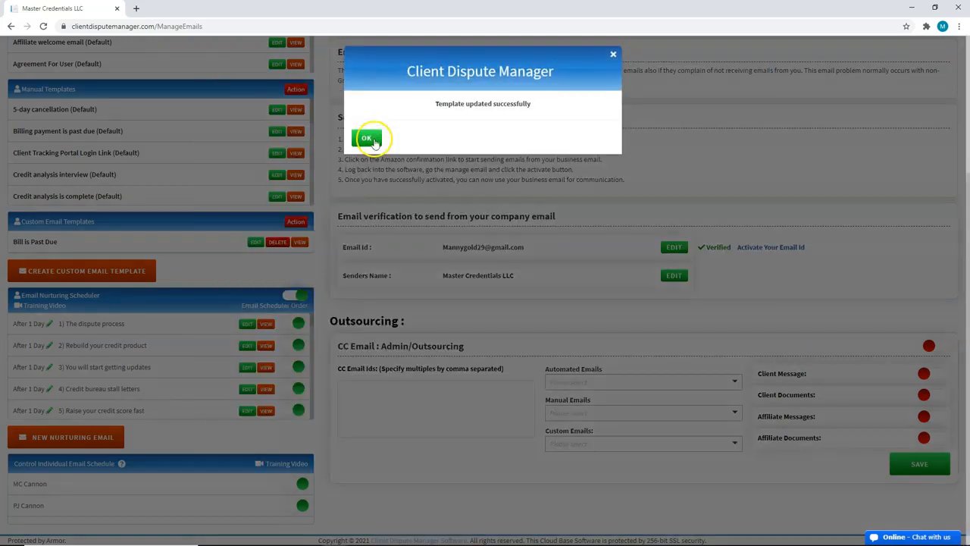
pyautogui.click(366, 137)
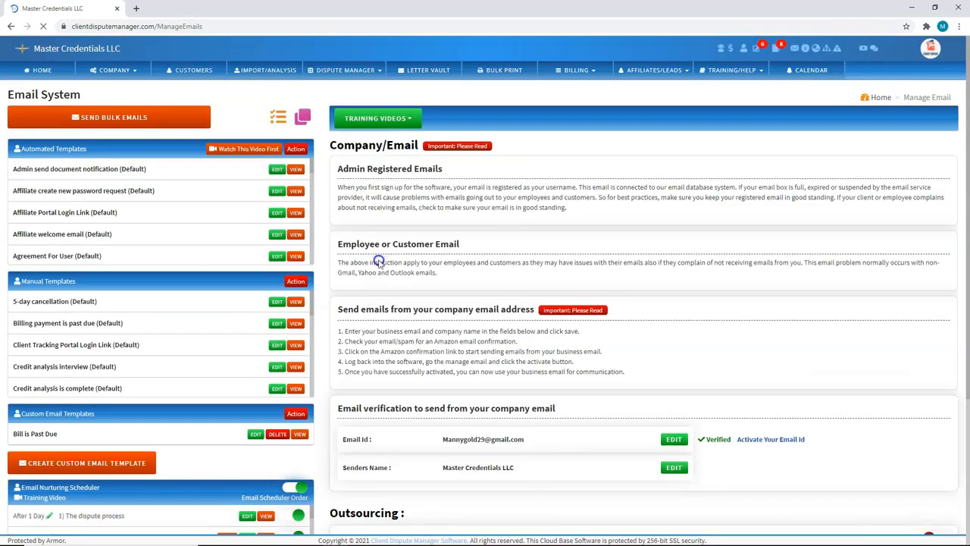
pyautogui.scroll(-3, 337, 337)
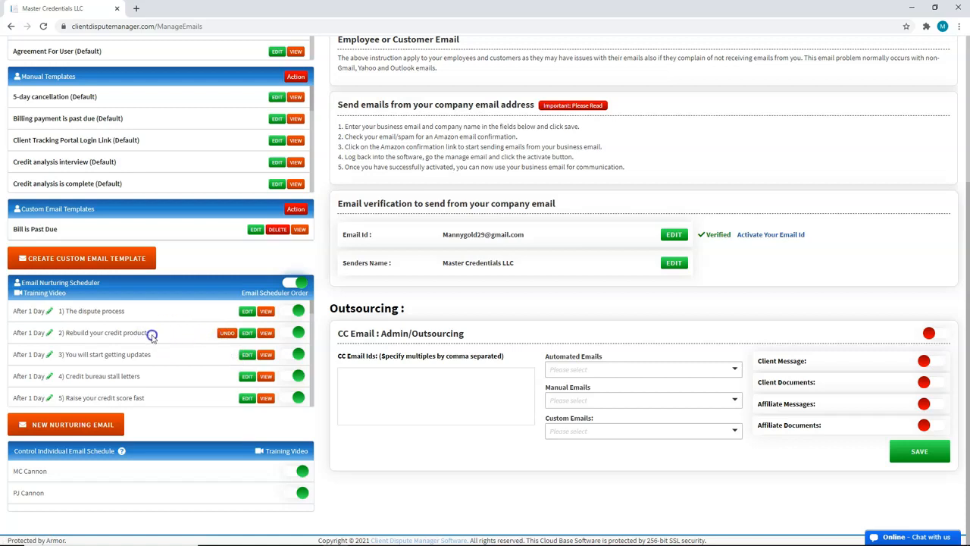
# Revert the "Rebuild your credit product" nurturing email to its default template and confirm the reset
pyautogui.click(227, 336)
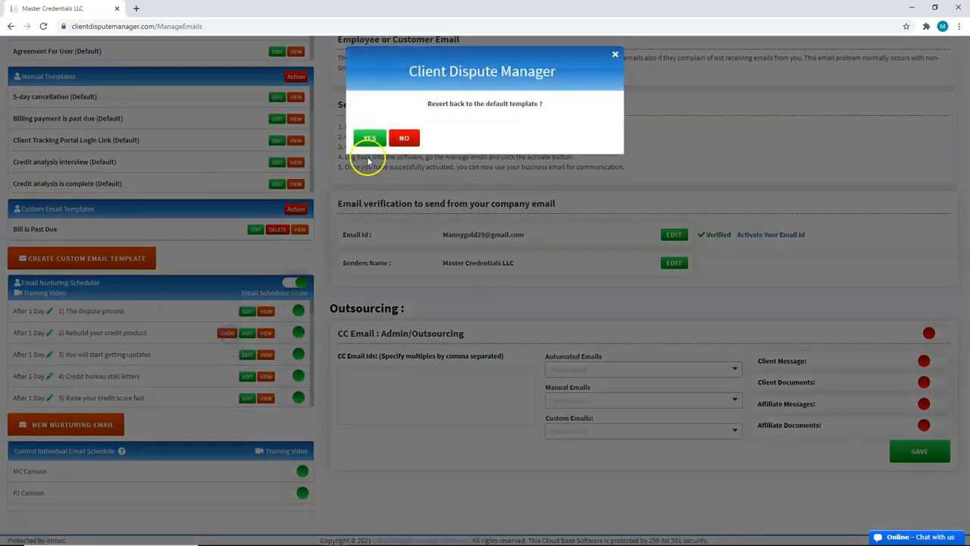
pyautogui.click(369, 141)
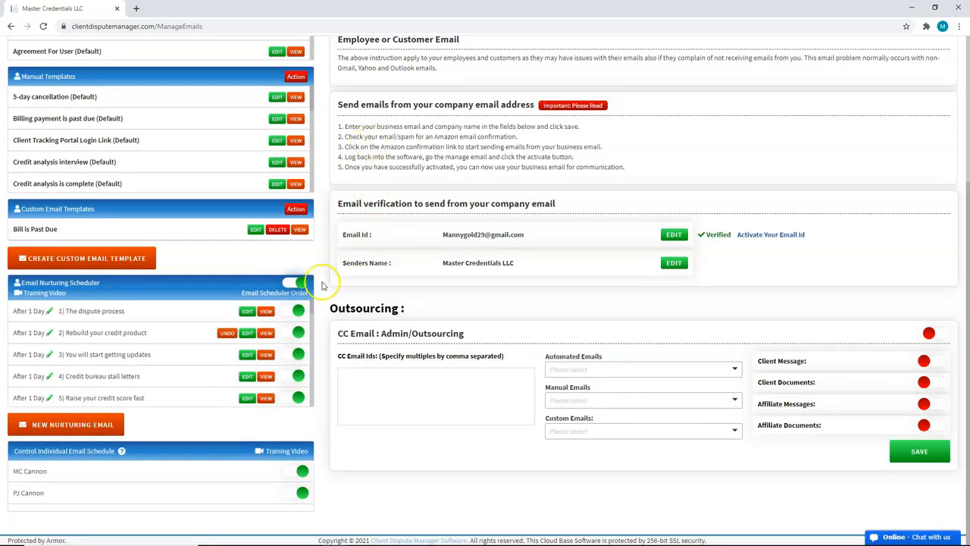
pyautogui.click(292, 282)
pyautogui.click(366, 135)
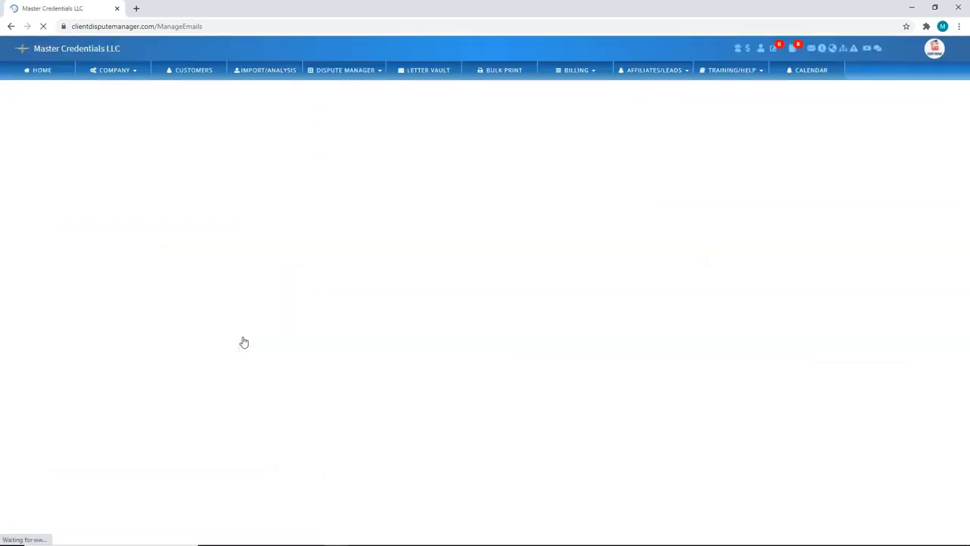
pyautogui.scroll(-3, 242, 344)
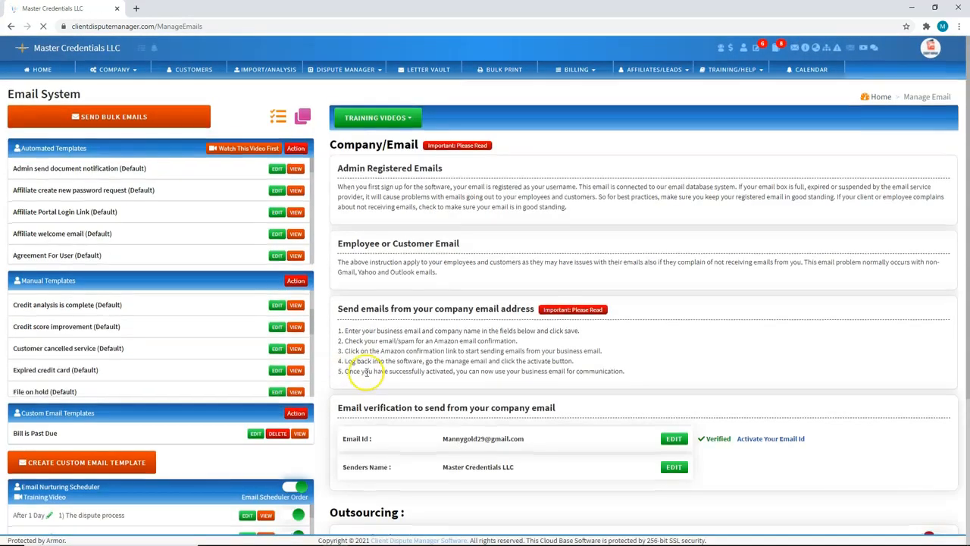
pyautogui.scroll(-3, 356, 368)
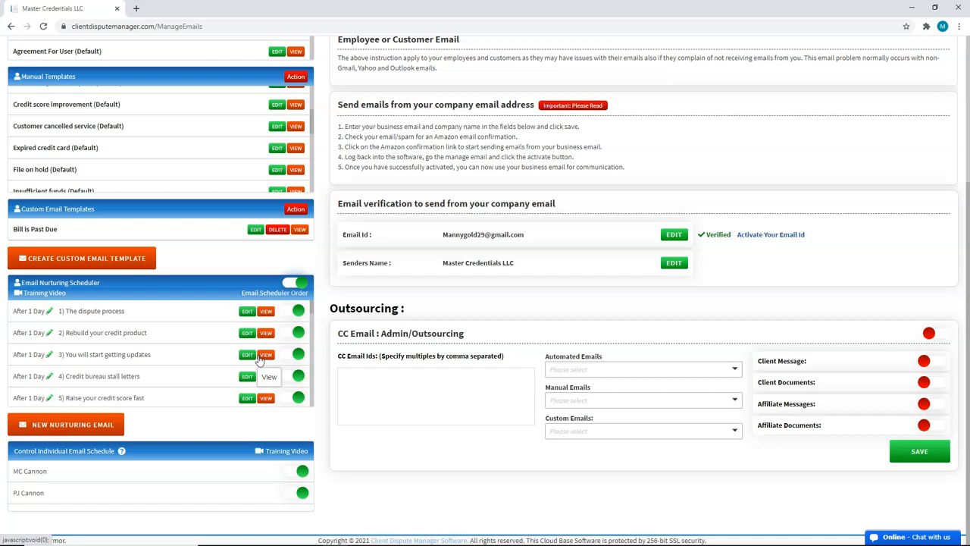
# Switch off the notification for the "You will start getting updates" email in the Email Nurturing Scheduler
pyautogui.click(295, 285)
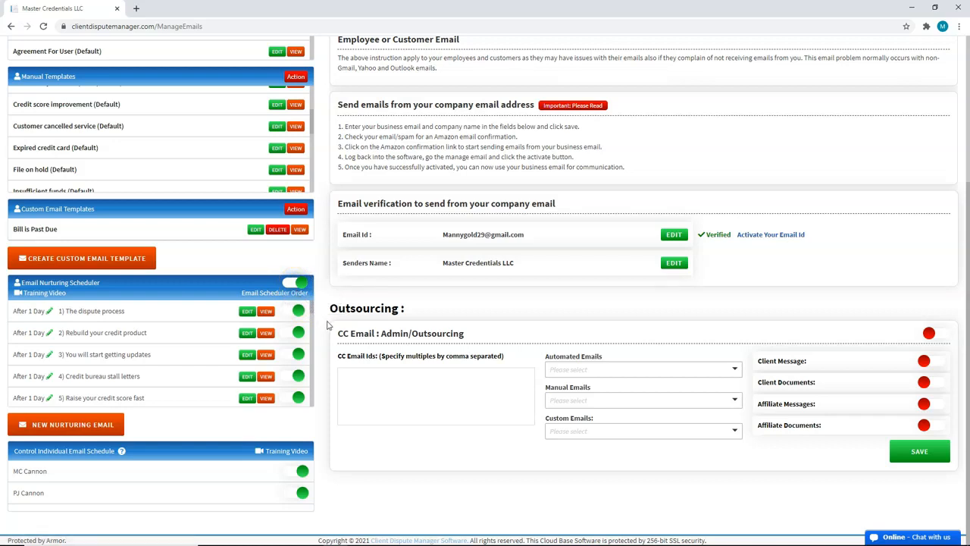
pyautogui.scroll(-1, 311, 319)
pyautogui.moveTo(311, 318)
pyautogui.mouseDown()
pyautogui.moveTo(310, 327)
pyautogui.moveTo(314, 310)
pyautogui.mouseUp()
pyautogui.click(296, 355)
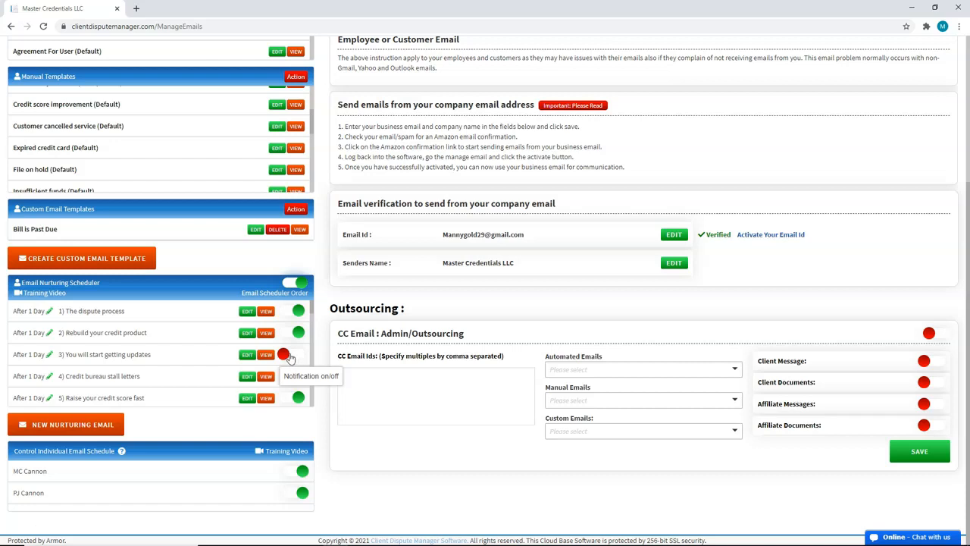
# Start a new nurturing email titled "TEST" with the greeting "Hello [clientsname]," followed by blank lines
pyautogui.moveTo(310, 311); pyautogui.dragTo(304, 409)
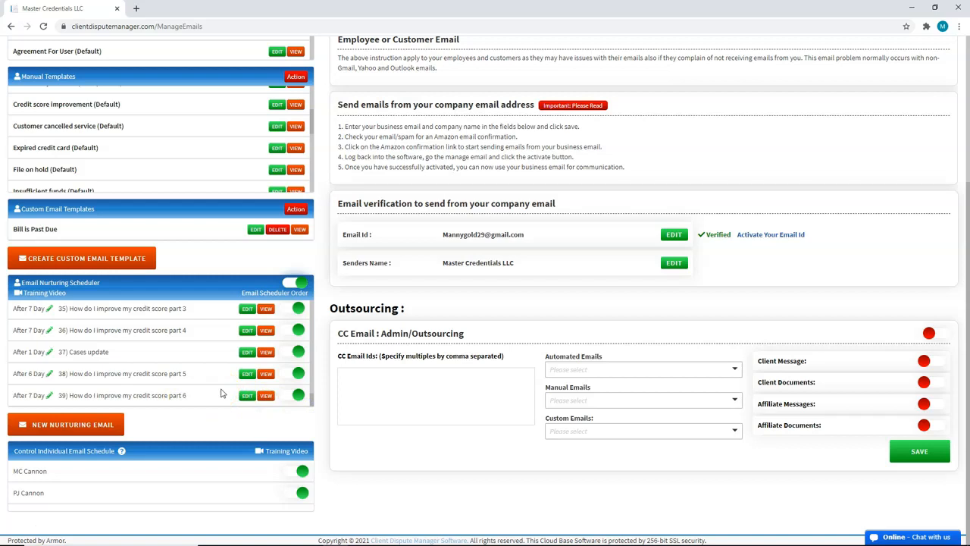
pyautogui.click(90, 430)
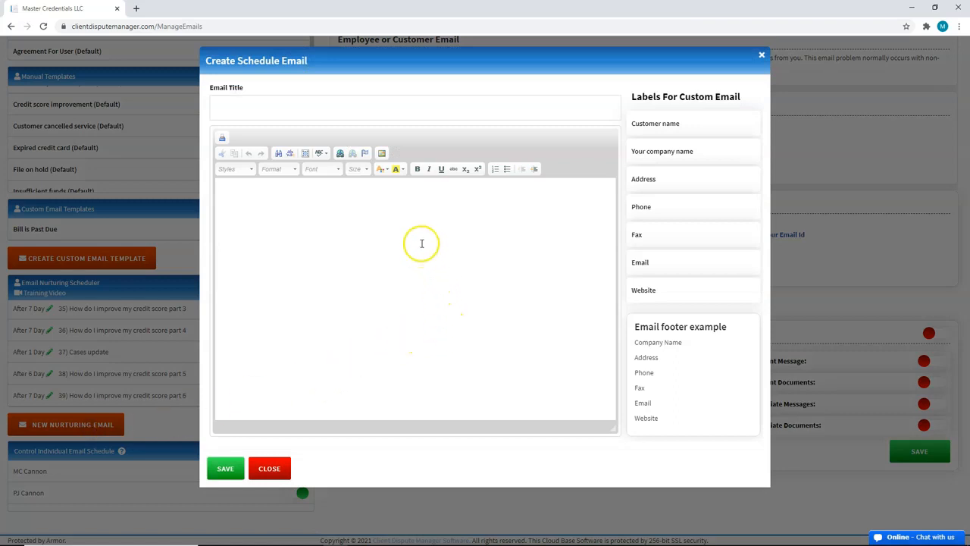
pyautogui.click(272, 106)
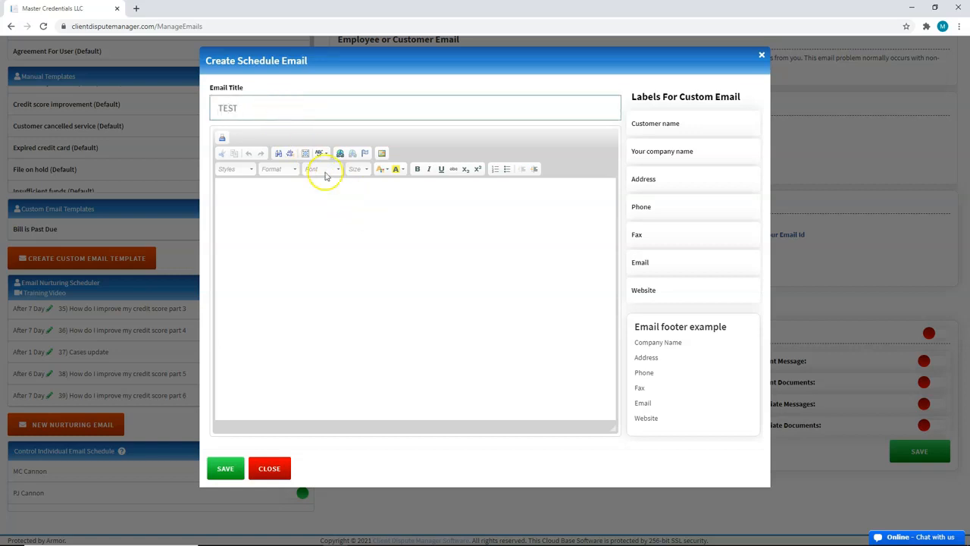
pyautogui.click(320, 196)
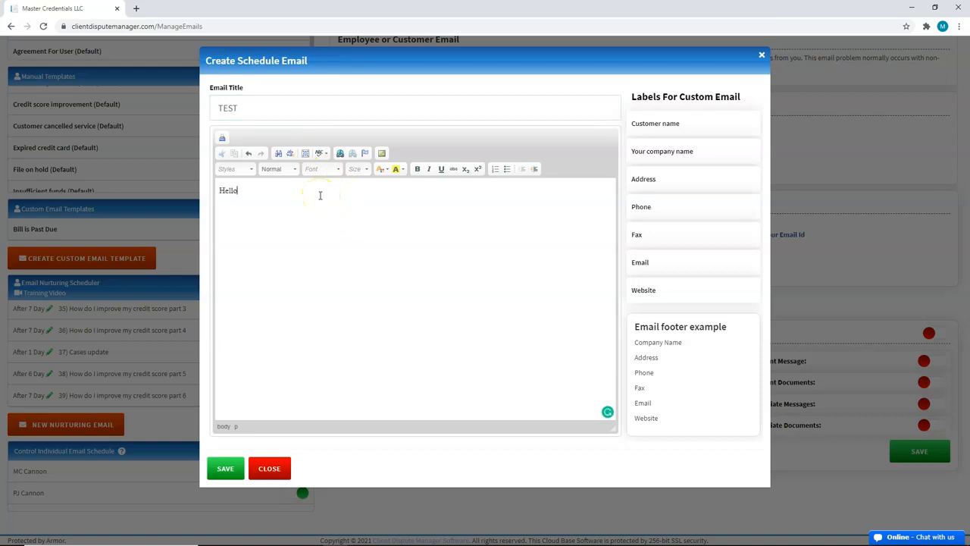
pyautogui.click(665, 126)
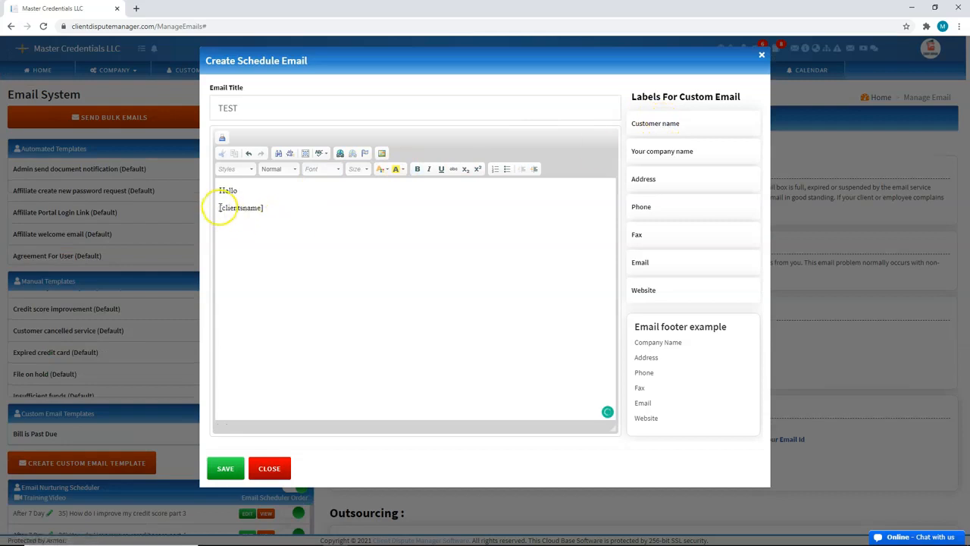
pyautogui.press('BackSpace')
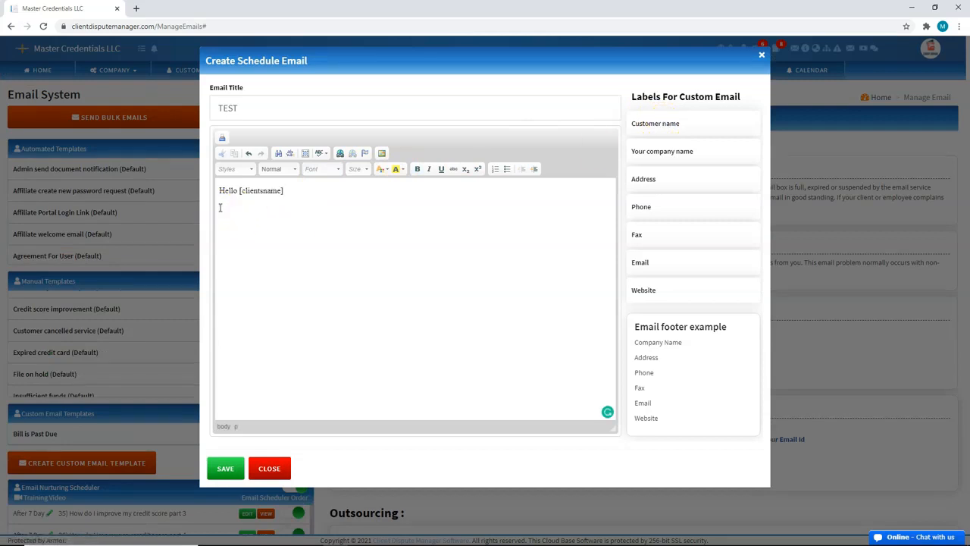
pyautogui.click(285, 198)
pyautogui.press('Return')
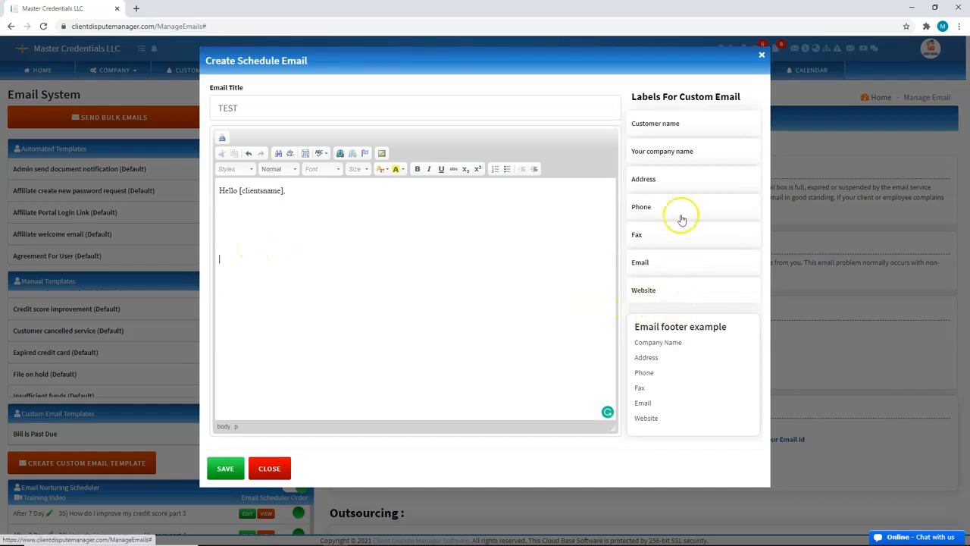
pyautogui.click(681, 125)
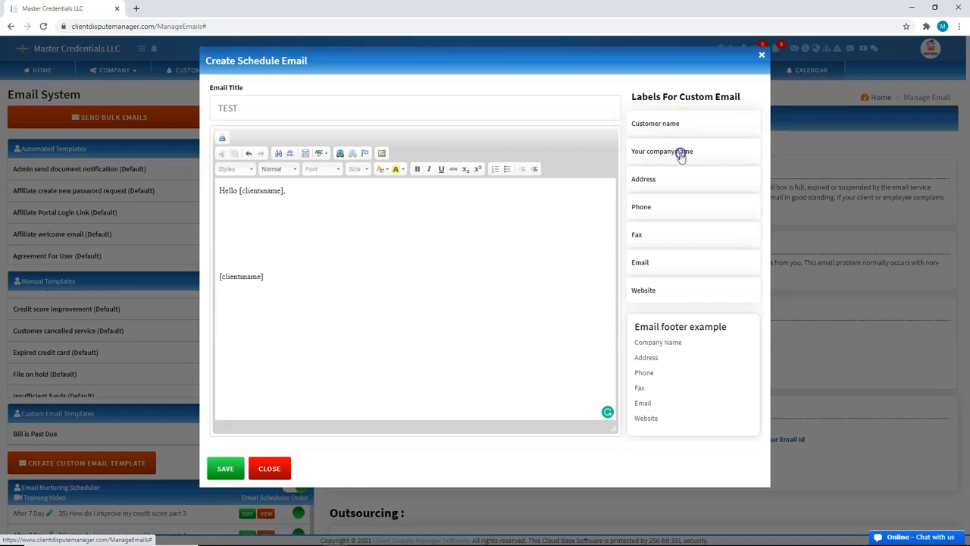
pyautogui.moveTo(264, 277); pyautogui.dragTo(220, 276)
pyautogui.press('BackSpace')
# Insert the company name and address placeholders on separate lines below the greeting as the start of the footer
pyautogui.click(652, 150)
pyautogui.click(652, 149)
pyautogui.moveTo(258, 312); pyautogui.dragTo(211, 313)
pyautogui.click(648, 187)
pyautogui.press('BackSpace')
pyautogui.press('BackSpace')
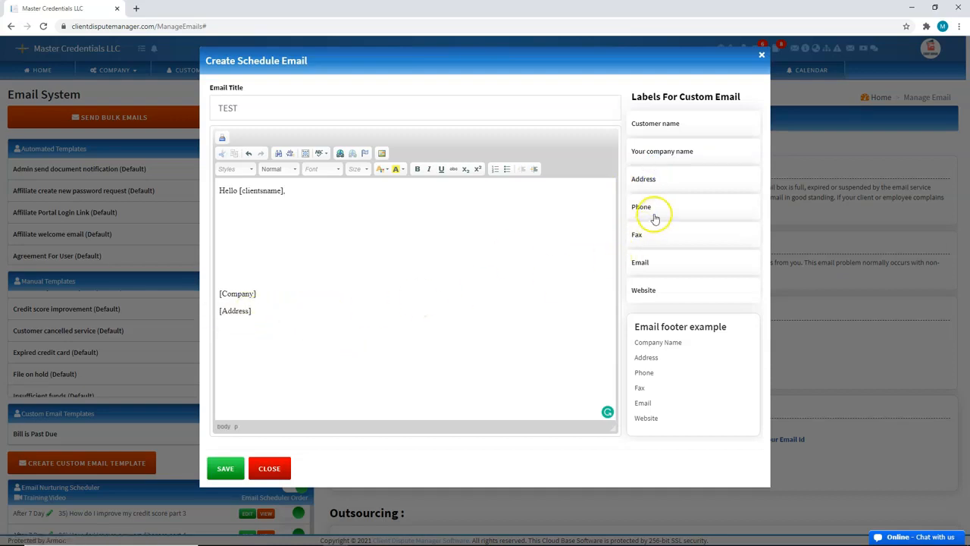
# Add the phone, fax, email and website placeholders after a blank line below the address, and save the new scheduled email
pyautogui.click(257, 312)
pyautogui.press('Return')
pyautogui.press('Return')
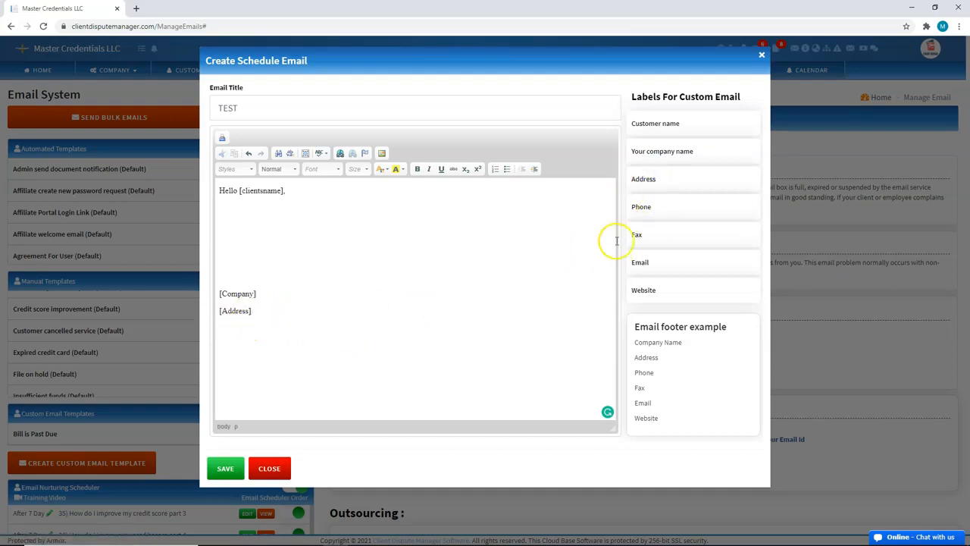
pyautogui.click(648, 214)
pyautogui.press('Return')
pyautogui.click(650, 237)
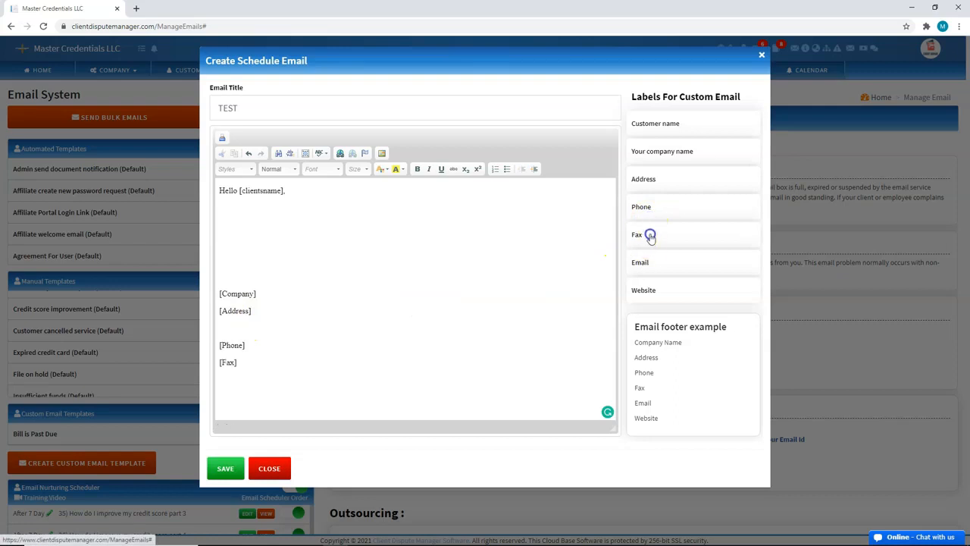
pyautogui.click(656, 264)
pyautogui.click(659, 297)
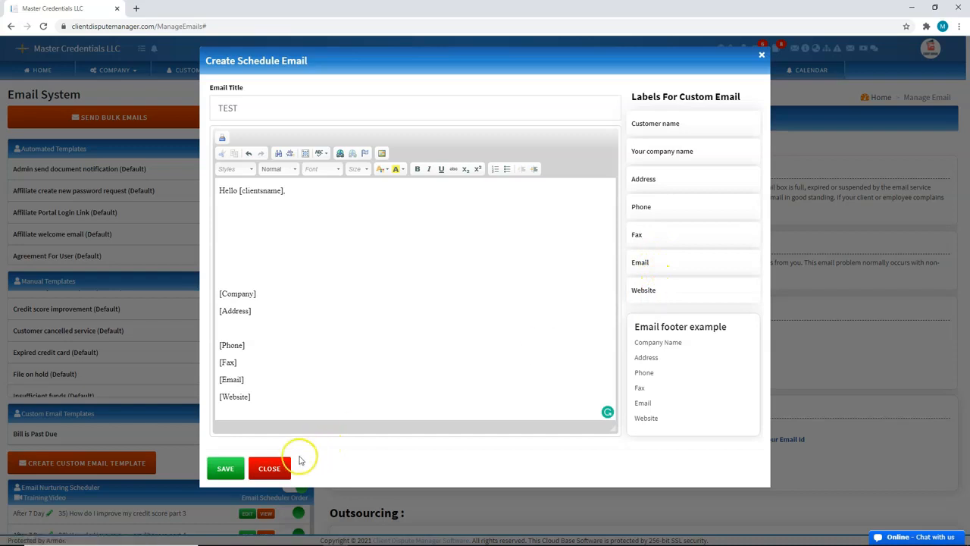
pyautogui.click(226, 470)
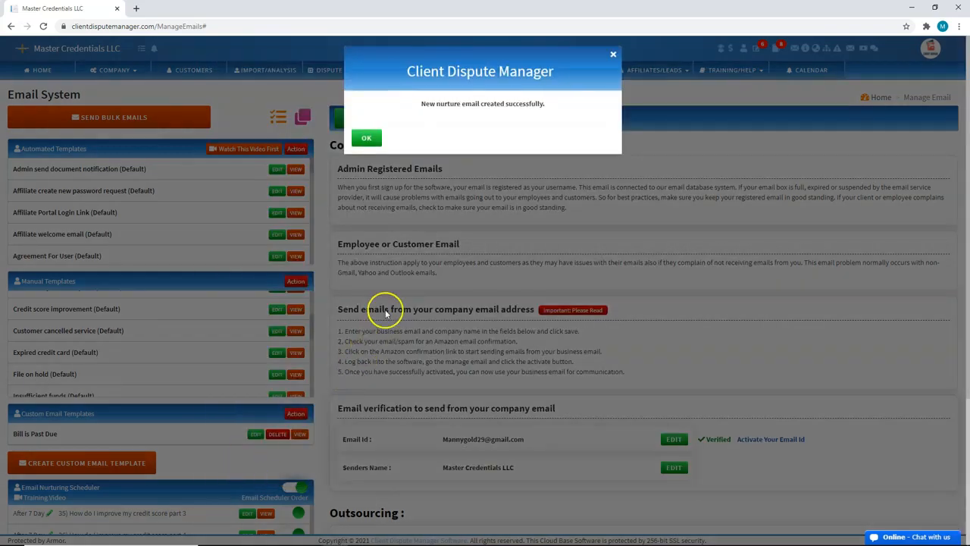
pyautogui.click(368, 137)
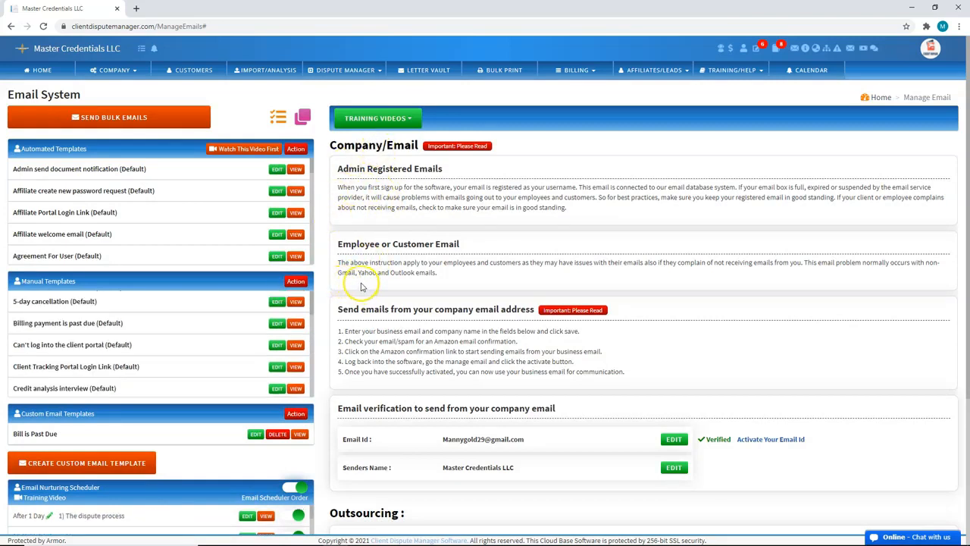
# Examine the new TEST email at the end of the Email Nurturing Scheduler list, then return to the start of the list
pyautogui.scroll(-1, 359, 299)
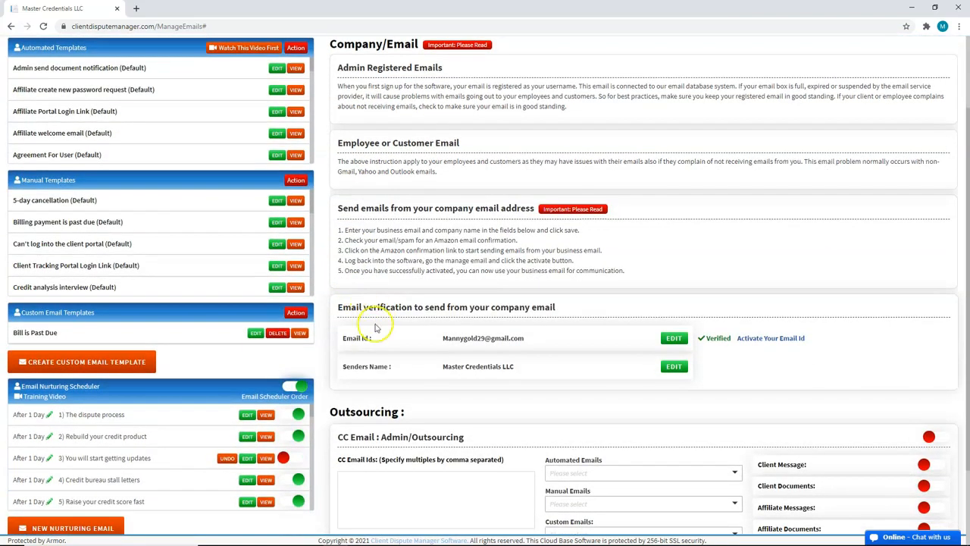
pyautogui.scroll(-1, 385, 367)
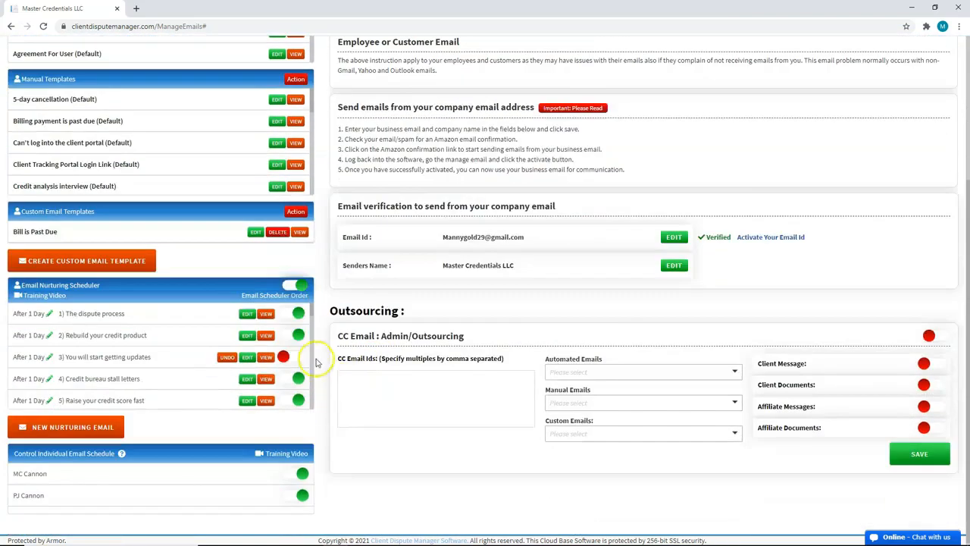
pyautogui.scroll(-3, 294, 348)
pyautogui.scroll(-12, 294, 348)
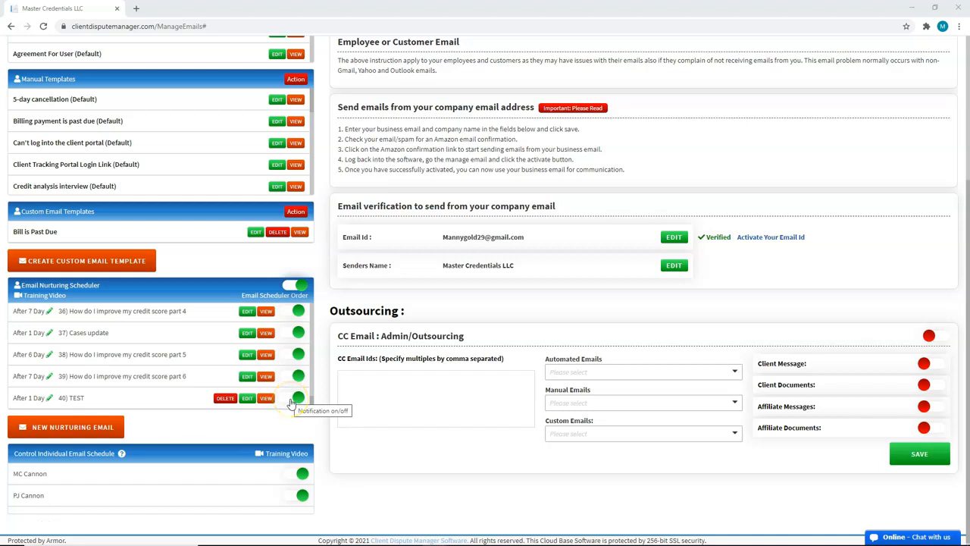
pyautogui.scroll(3, 310, 396)
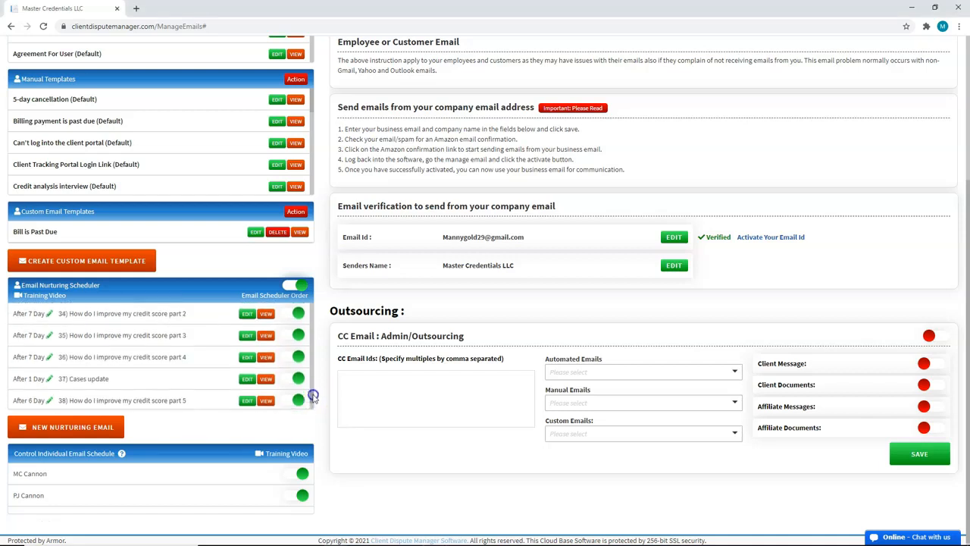
pyautogui.scroll(1, 313, 393)
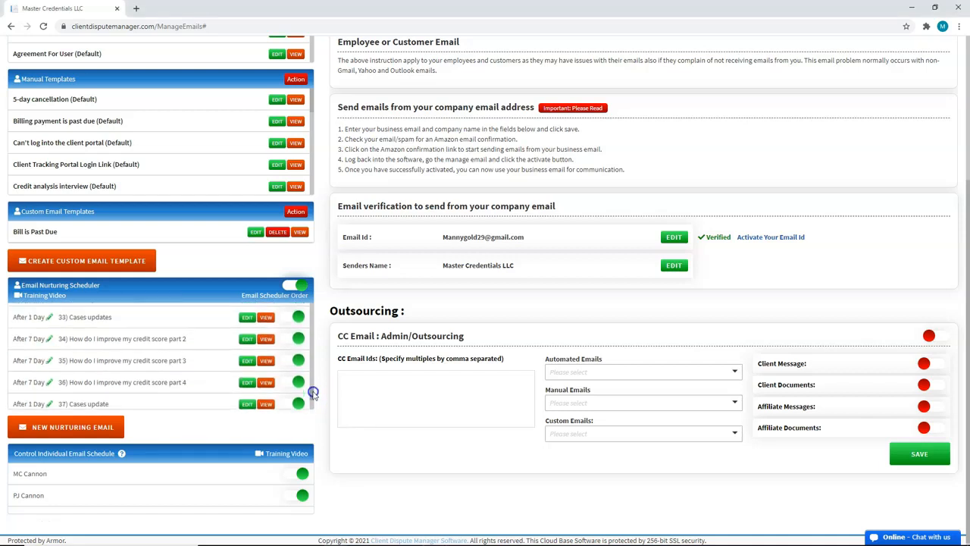
pyautogui.scroll(1, 311, 392)
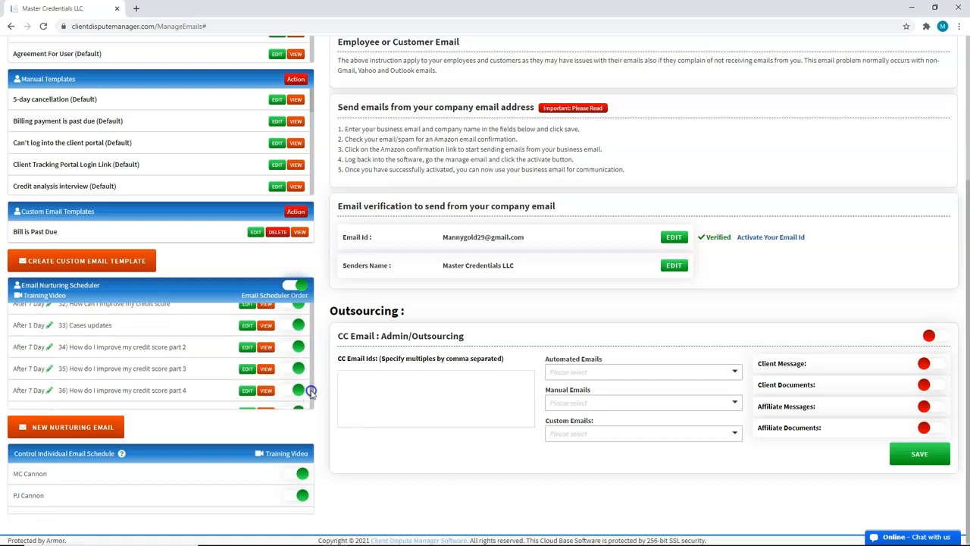
pyautogui.moveTo(311, 392); pyautogui.dragTo(316, 301)
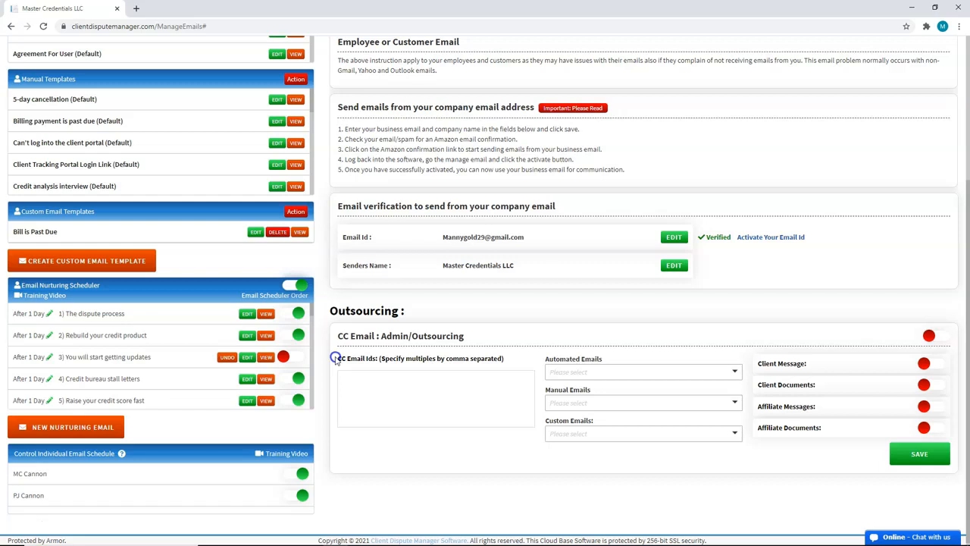
# Go to the Customers page and show the first customer's sent emails of the Nurture Email type
pyautogui.scroll(3, 364, 349)
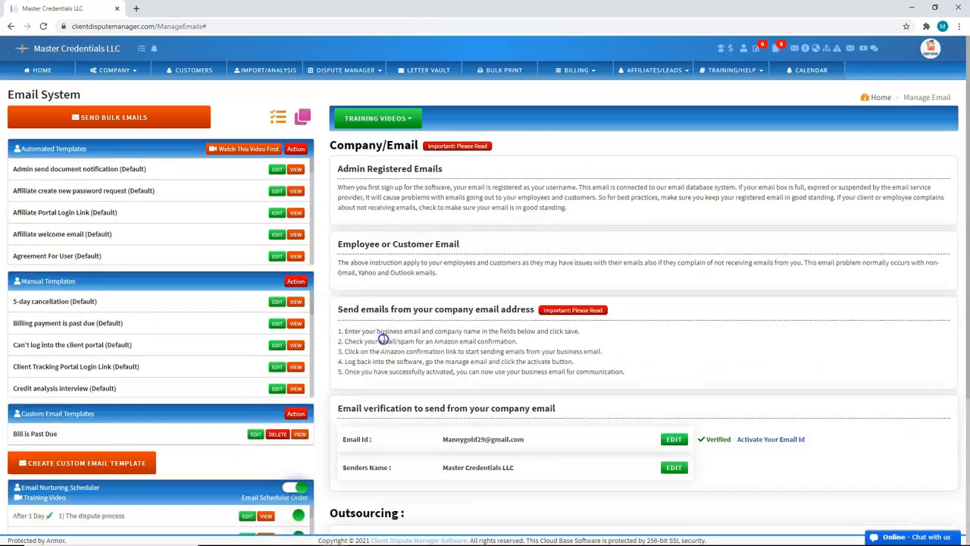
pyautogui.click(203, 80)
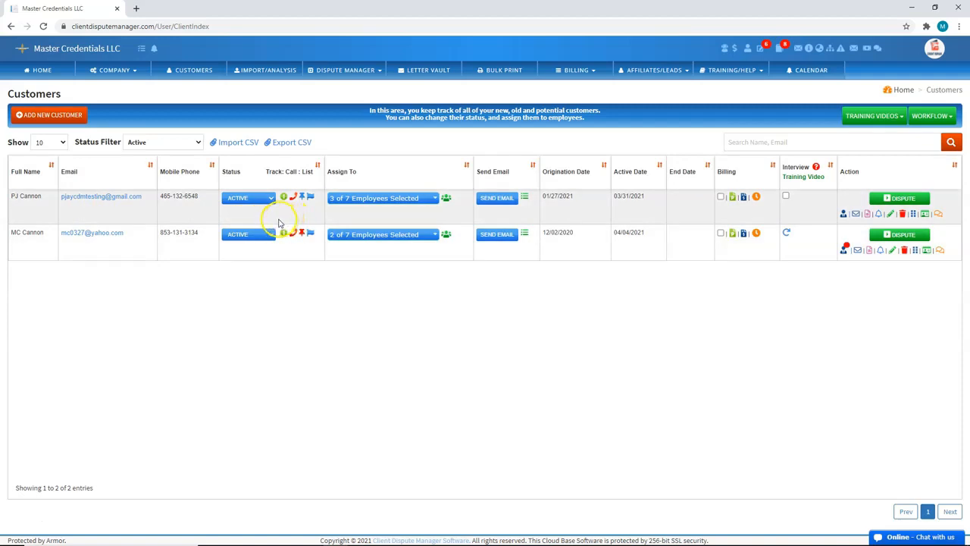
pyautogui.click(525, 199)
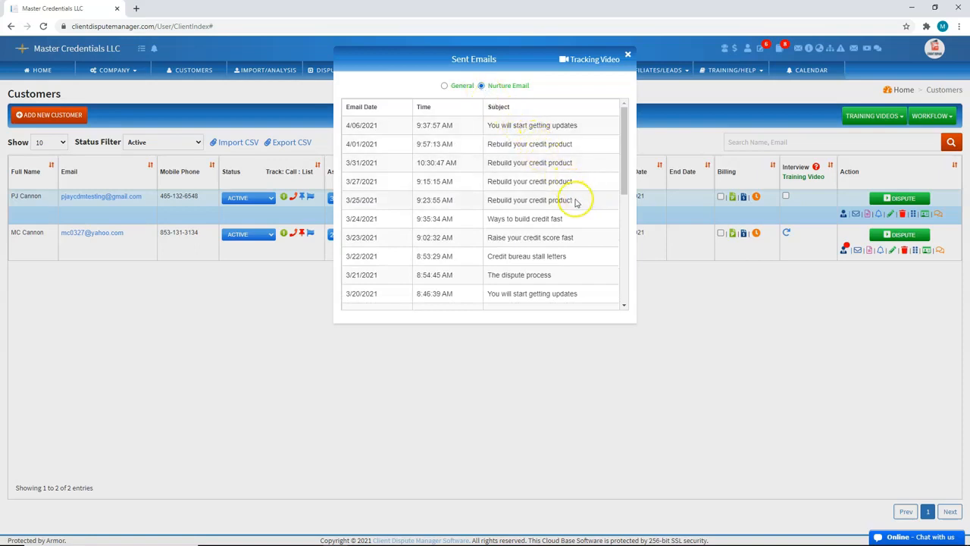
# Review the dates and subjects of the sent nurture emails back to the earliest entry, then close the sent emails list
pyautogui.moveTo(622, 156); pyautogui.dragTo(624, 194)
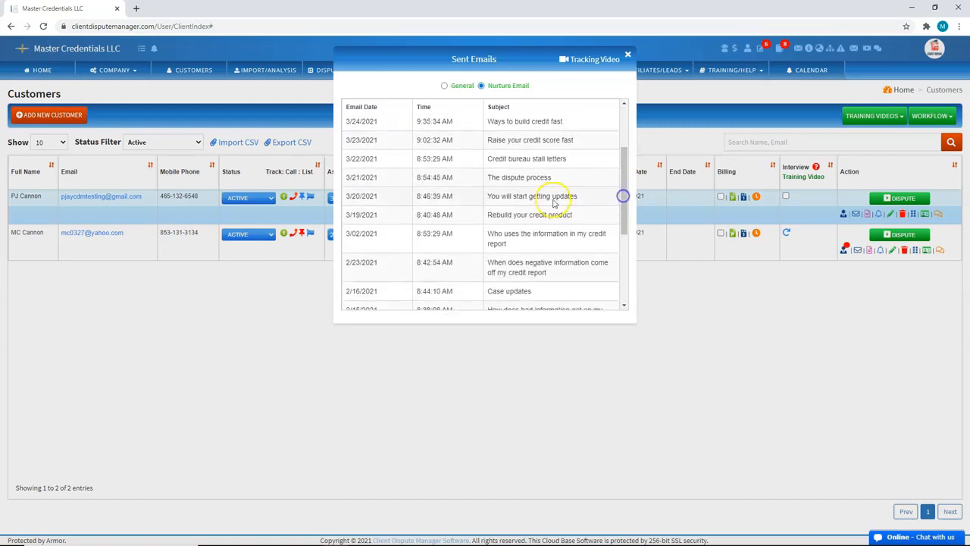
pyautogui.moveTo(410, 218); pyautogui.dragTo(376, 216)
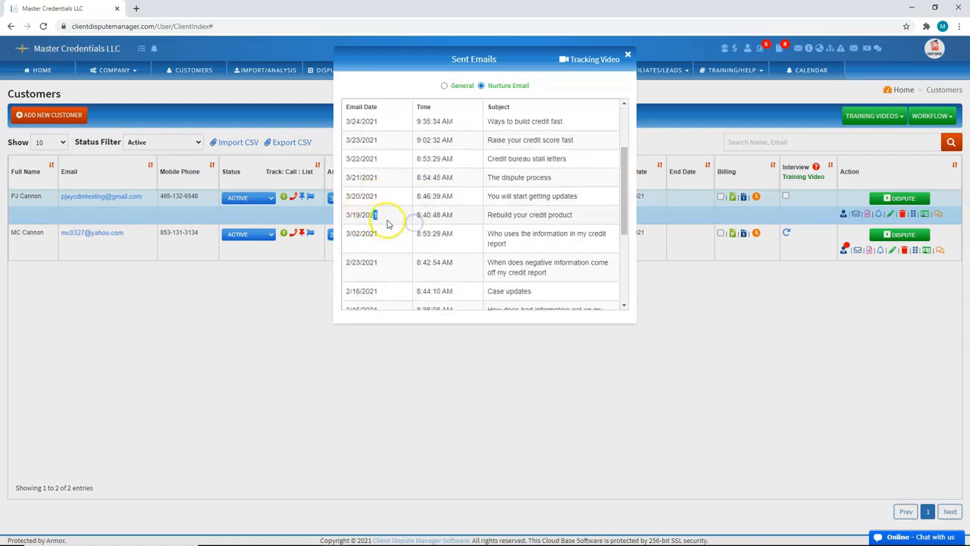
pyautogui.moveTo(624, 227); pyautogui.dragTo(624, 313)
pyautogui.moveTo(385, 300); pyautogui.dragTo(344, 222)
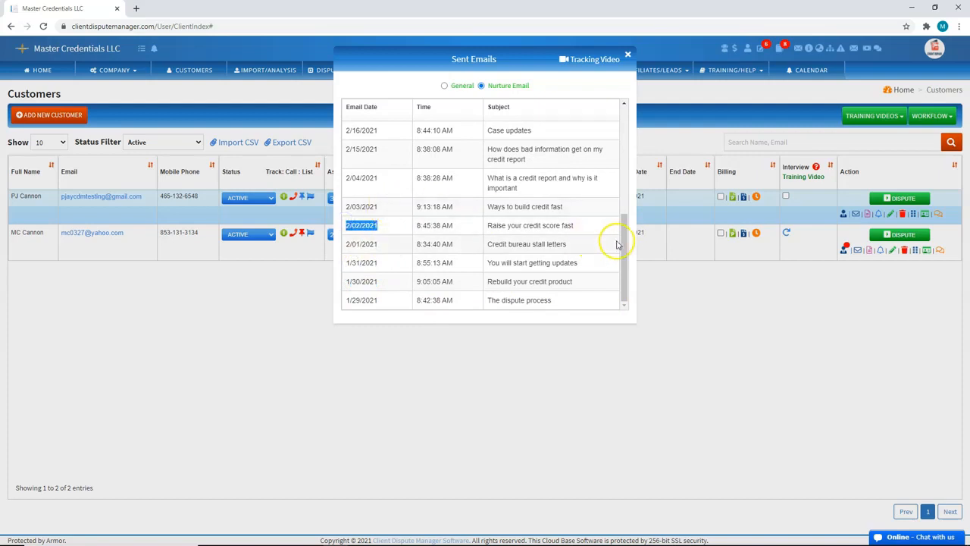
pyautogui.moveTo(623, 243); pyautogui.dragTo(629, 119)
pyautogui.click(627, 54)
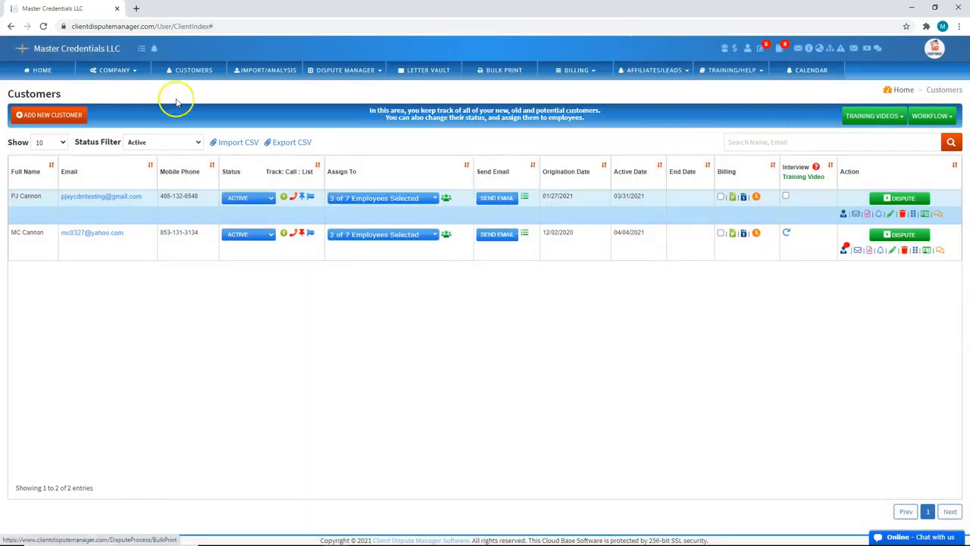